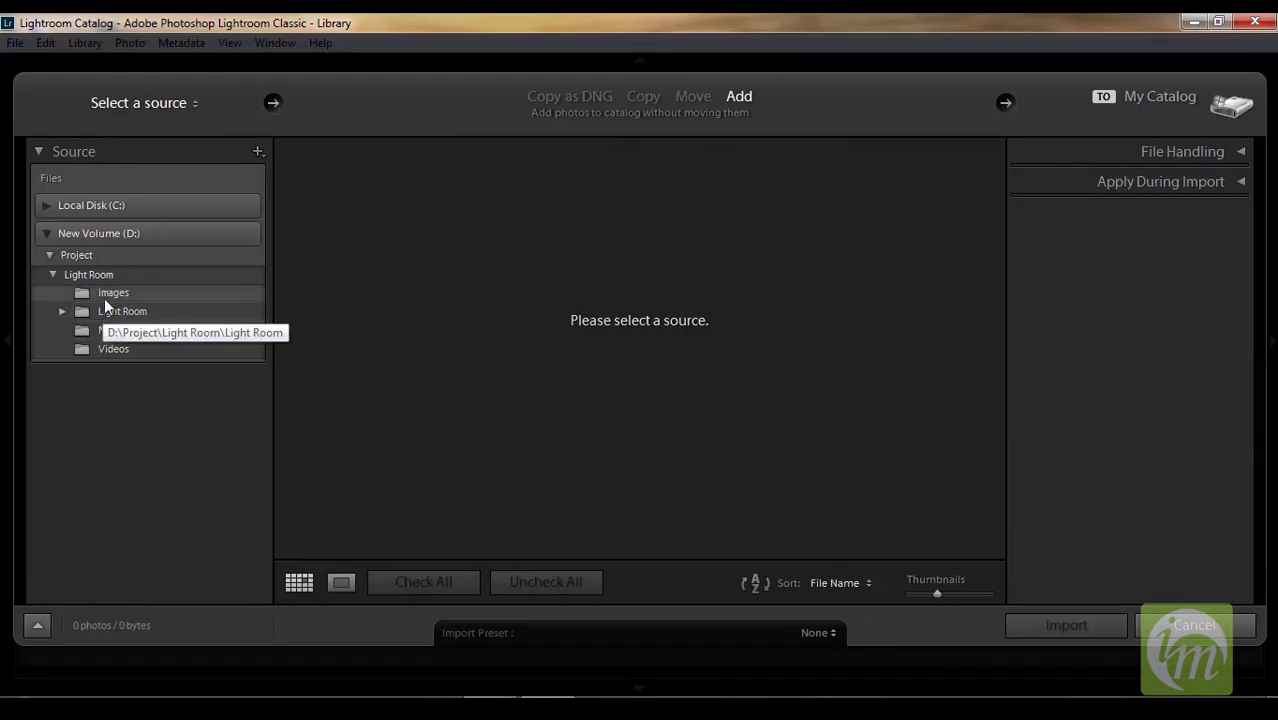
# Step: Import only REDEYE ORIGINAL.jpg from the images folder in D:\Project\Light Room into the catalog
pyautogui.click(105, 294)
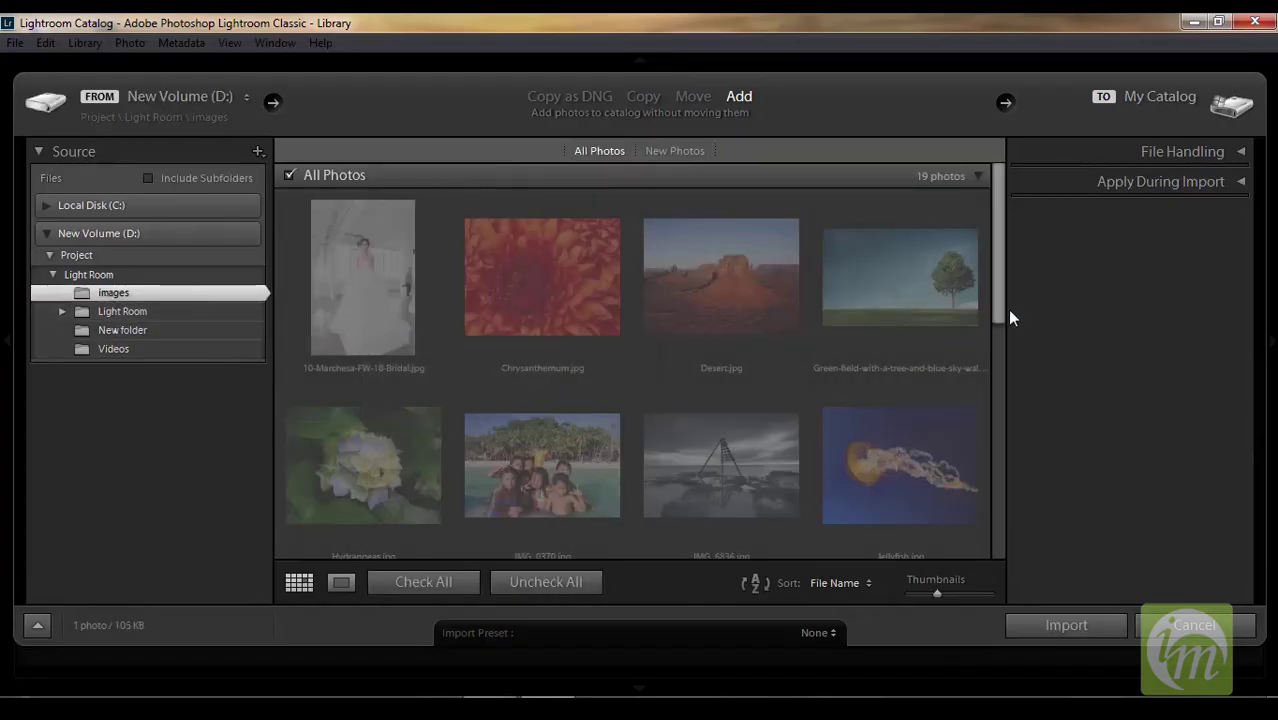
pyautogui.moveTo(997, 326); pyautogui.dragTo(924, 482)
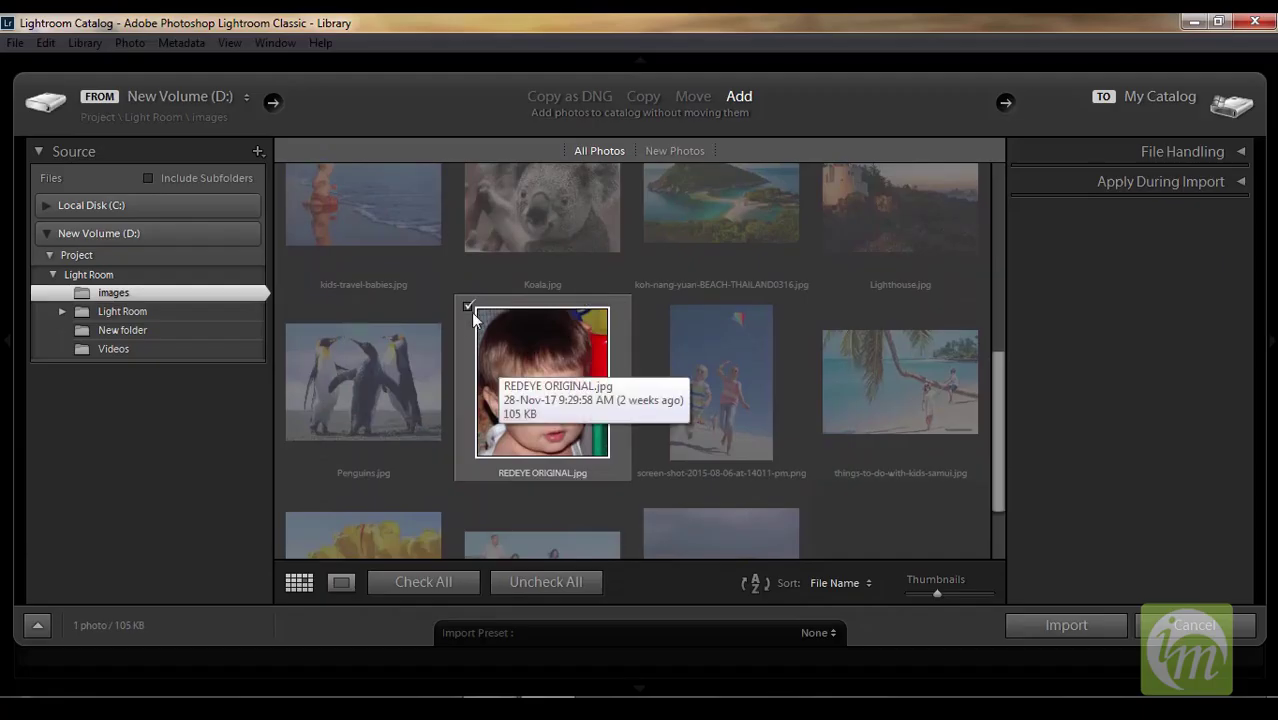
pyautogui.click(1027, 628)
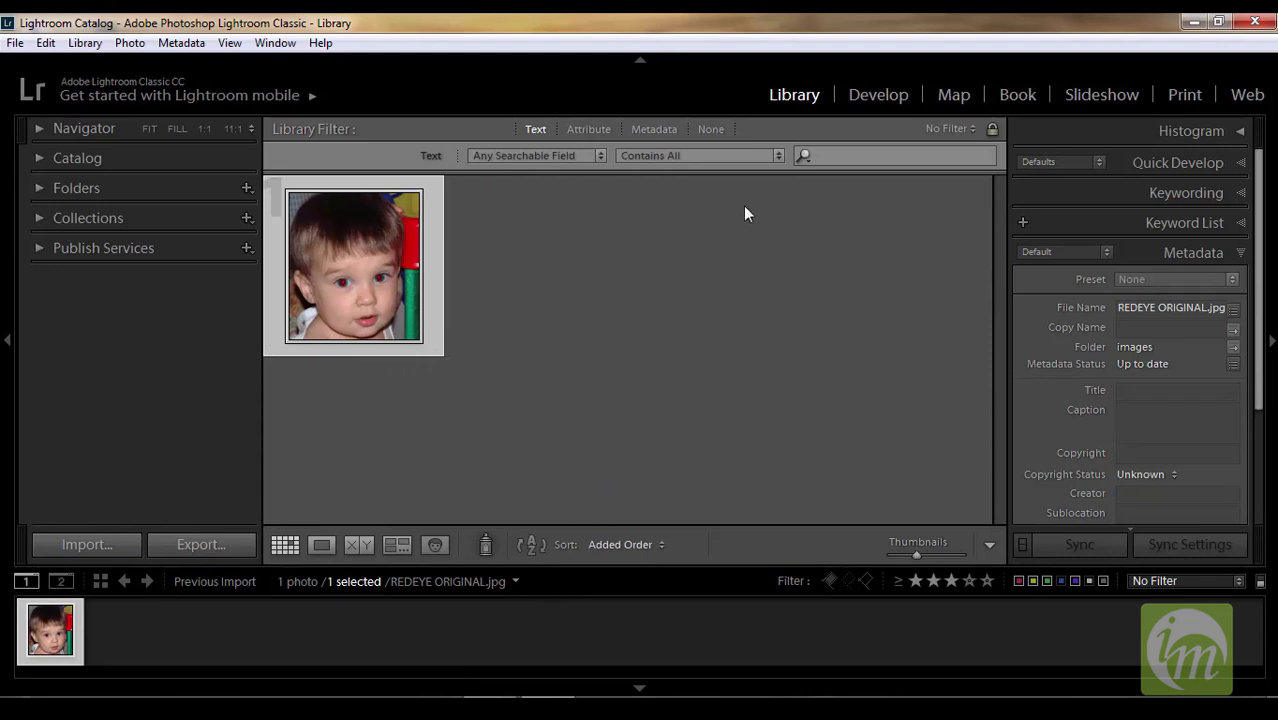
# Step: Open the imported photo in the Develop module and hide the filmstrip and the presets side panel group
pyautogui.click(860, 96)
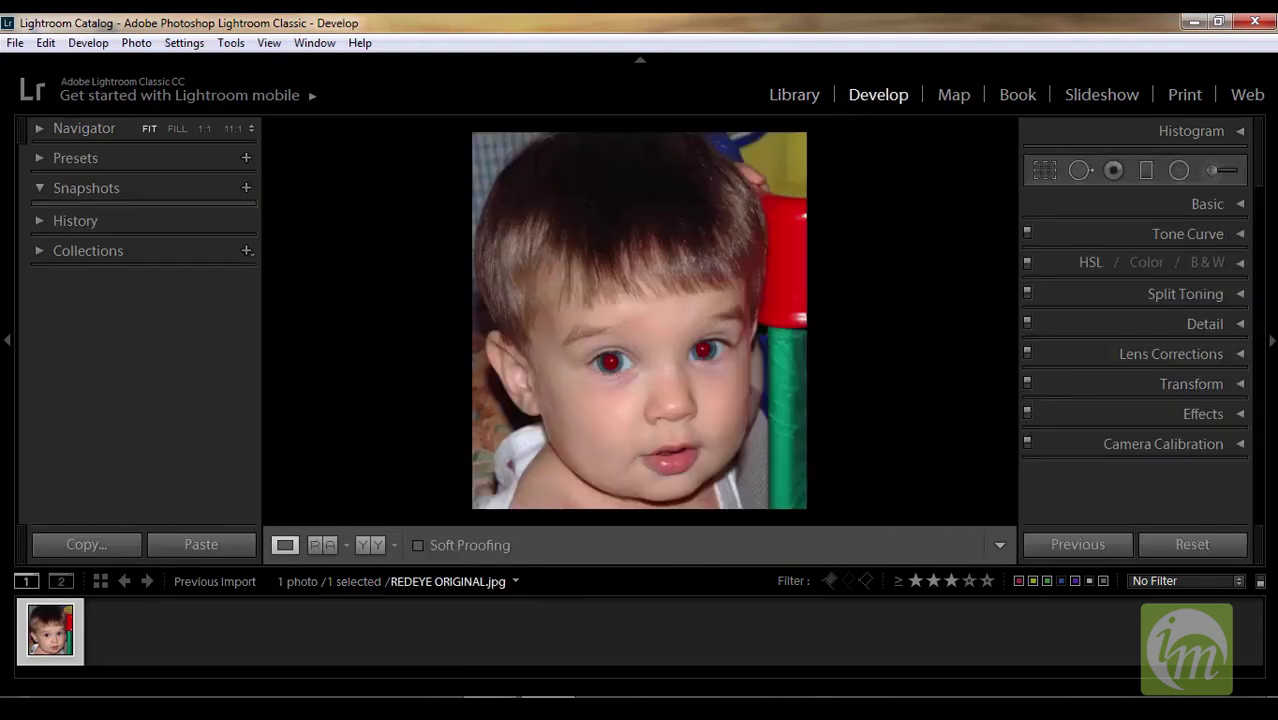
pyautogui.click(638, 689)
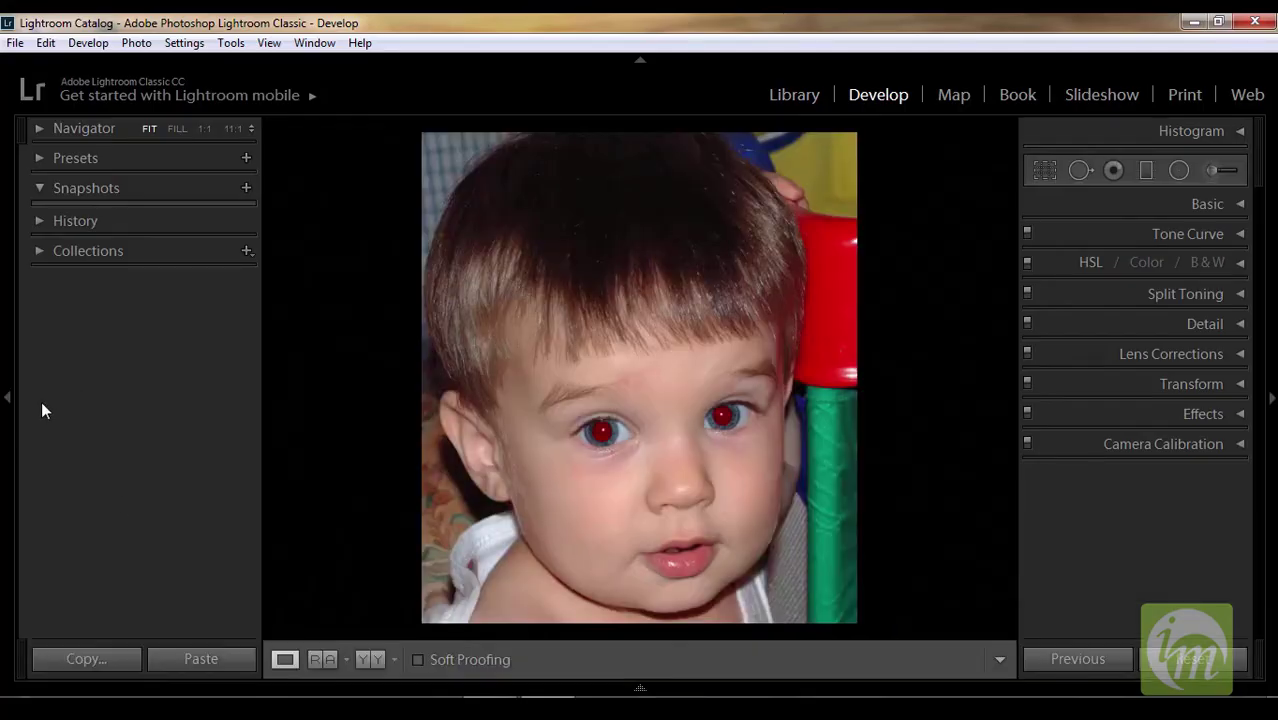
pyautogui.click(5, 398)
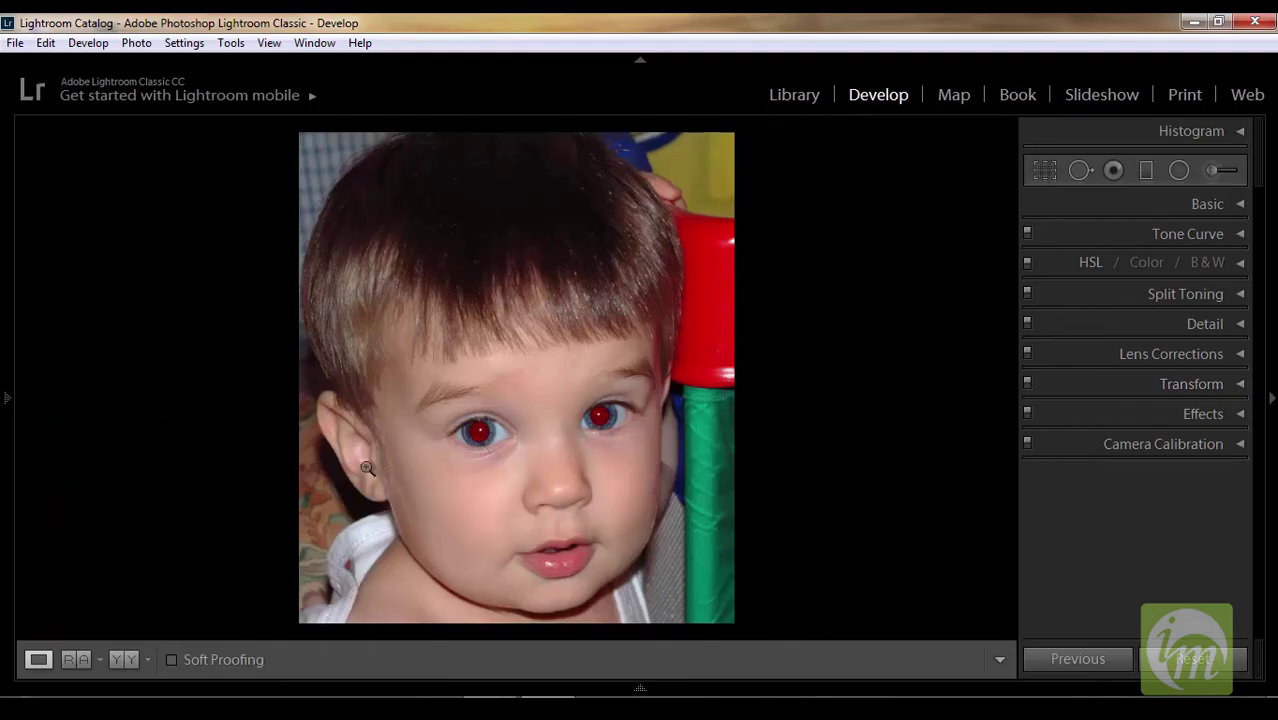
# Step: Remove the red pupils from both of the child's eyes with Red Eye Correction and finish the correction
pyautogui.click(466, 441)
pyautogui.moveTo(541, 471); pyautogui.dragTo(552, 415)
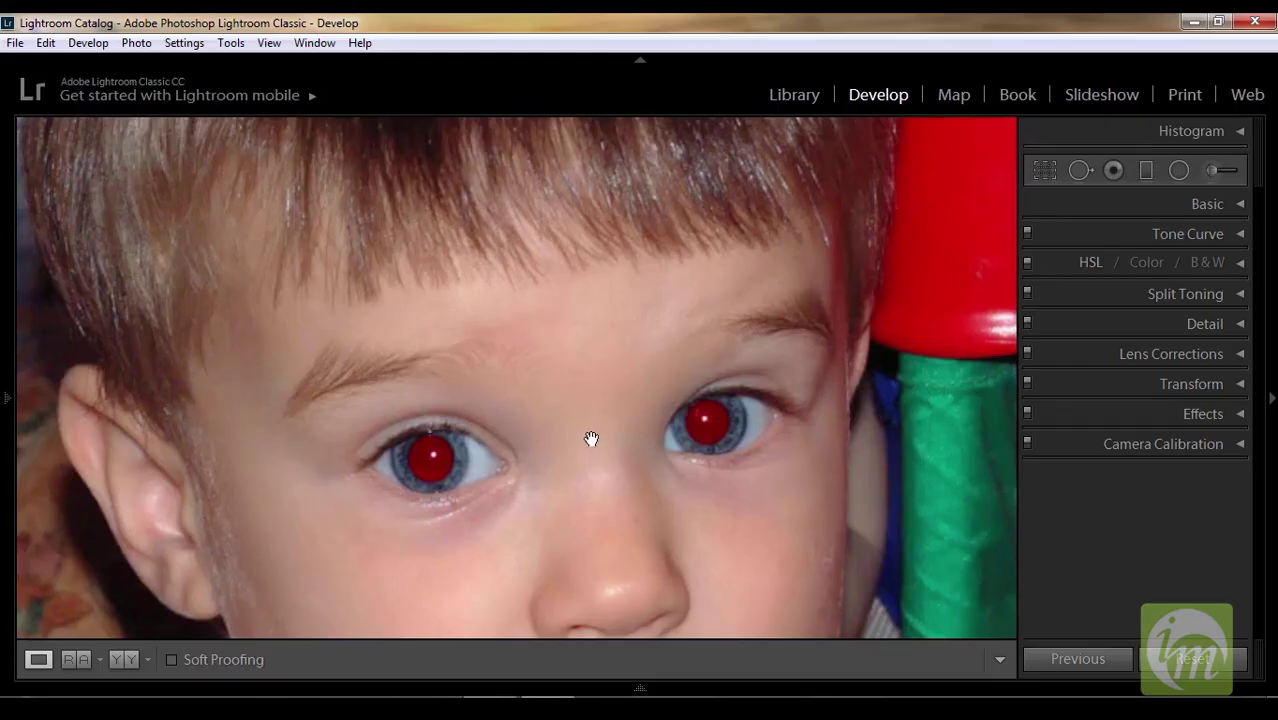
pyautogui.moveTo(591, 438)
pyautogui.mouseDown()
pyautogui.moveTo(590, 408)
pyautogui.moveTo(587, 447)
pyautogui.moveTo(582, 436)
pyautogui.mouseUp()
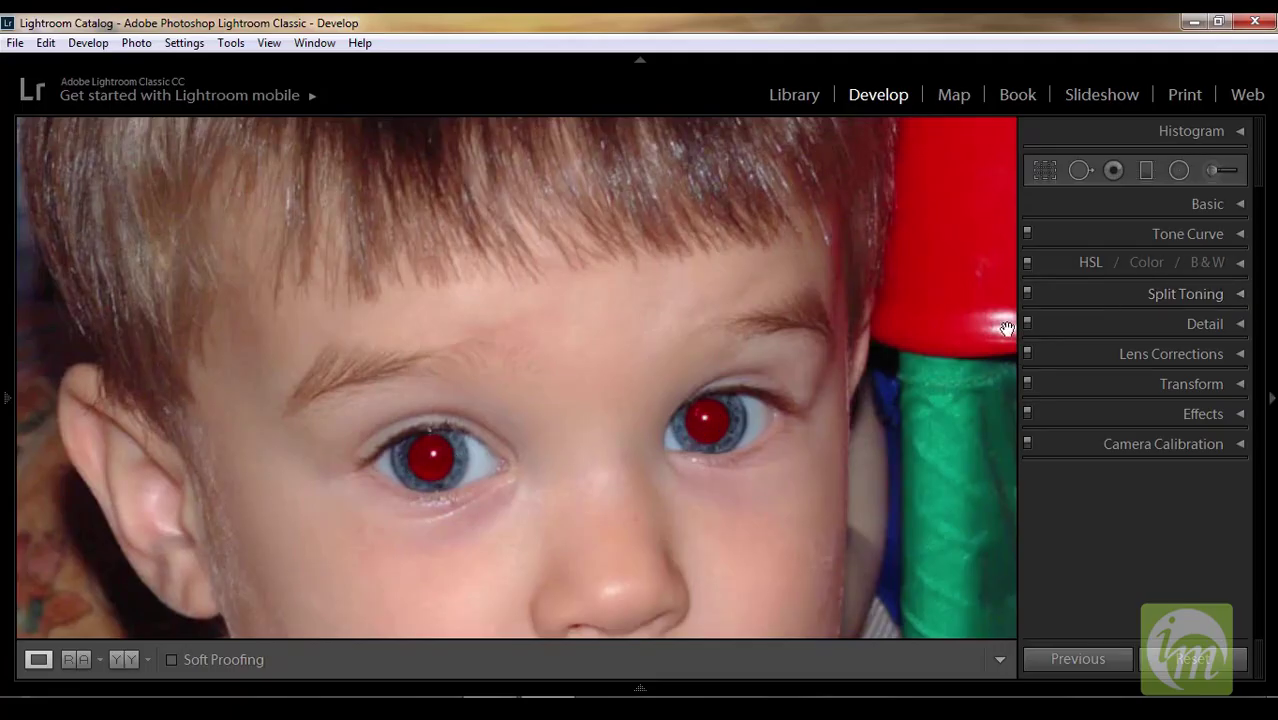
pyautogui.click(1112, 172)
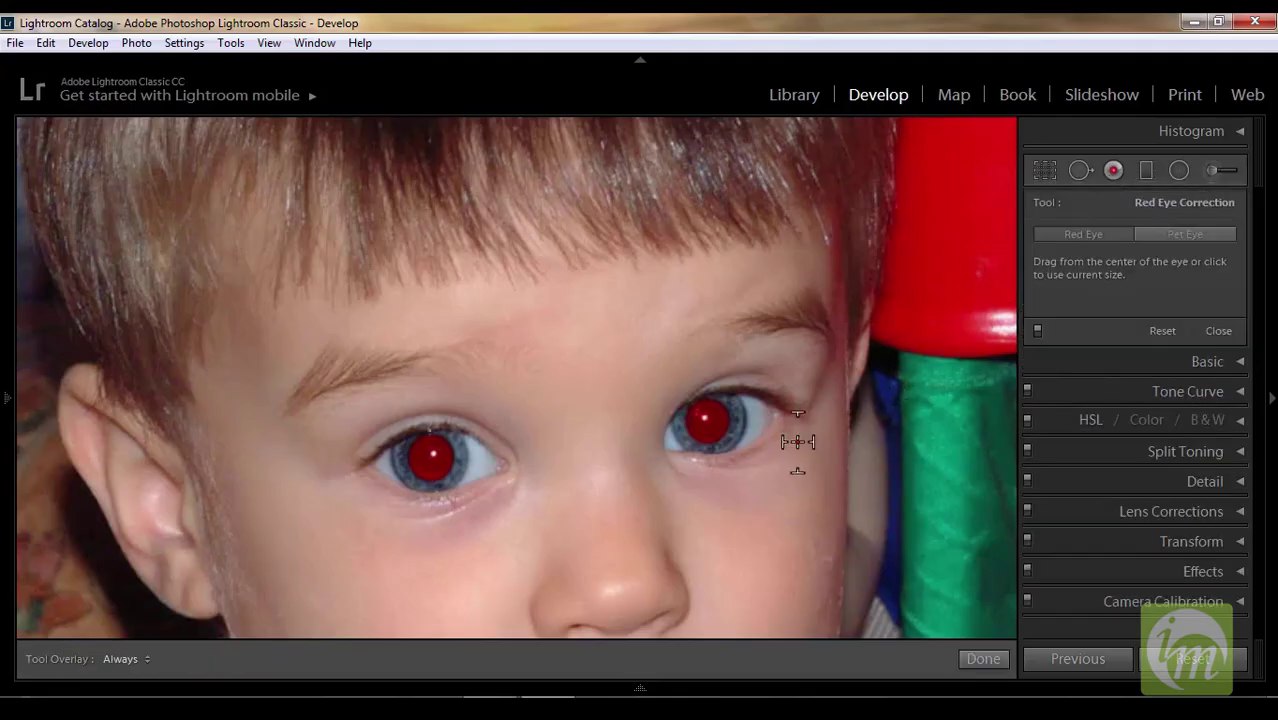
pyautogui.click(708, 421)
pyautogui.click(708, 421)
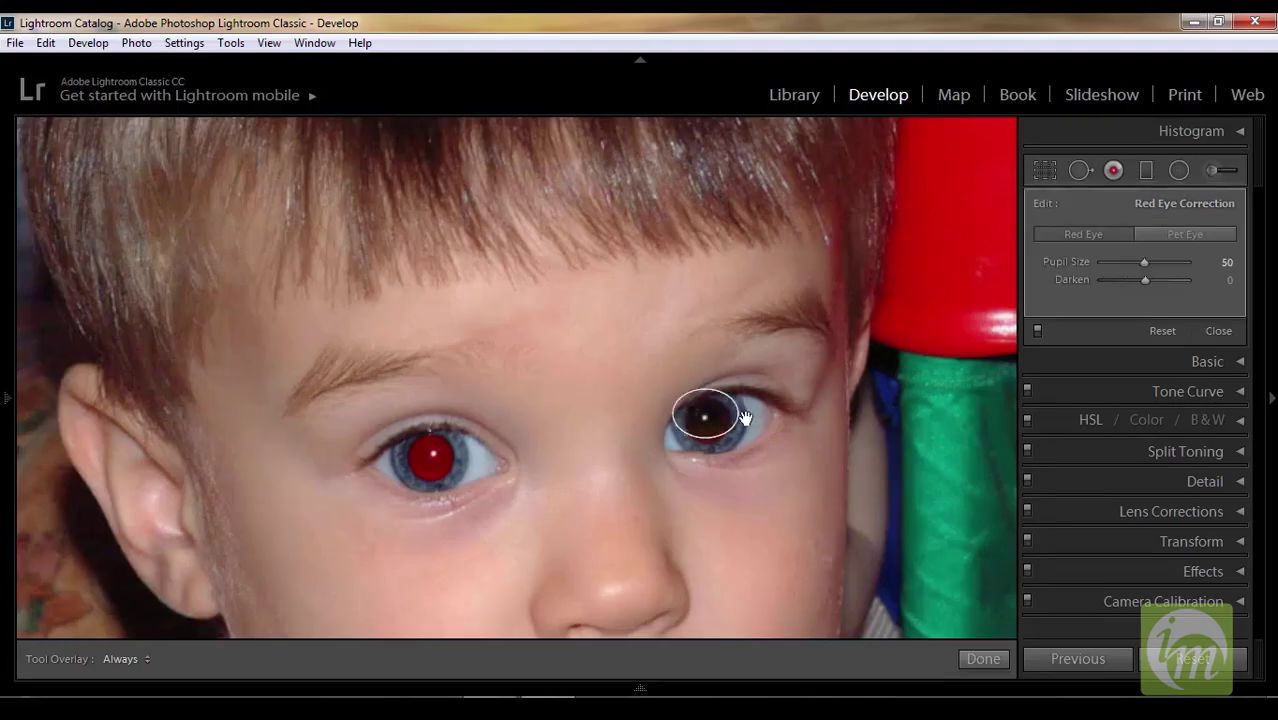
pyautogui.moveTo(713, 426); pyautogui.dragTo(712, 430)
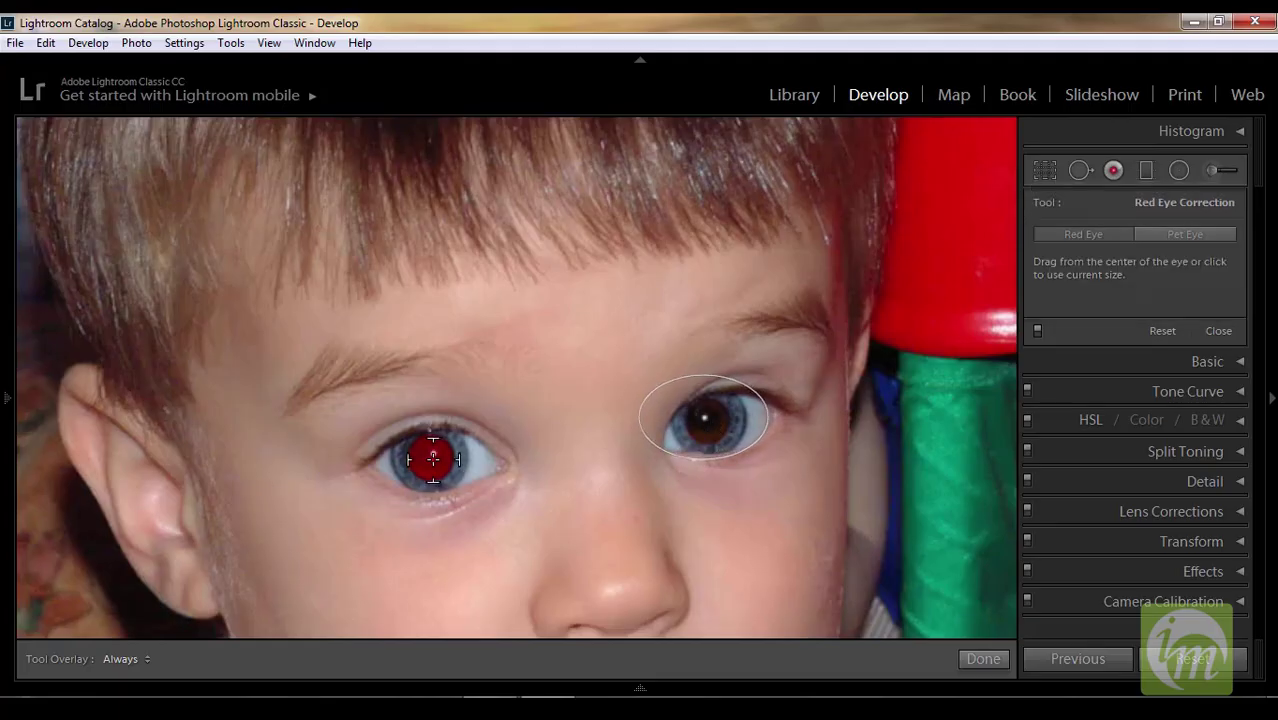
pyautogui.click(457, 435)
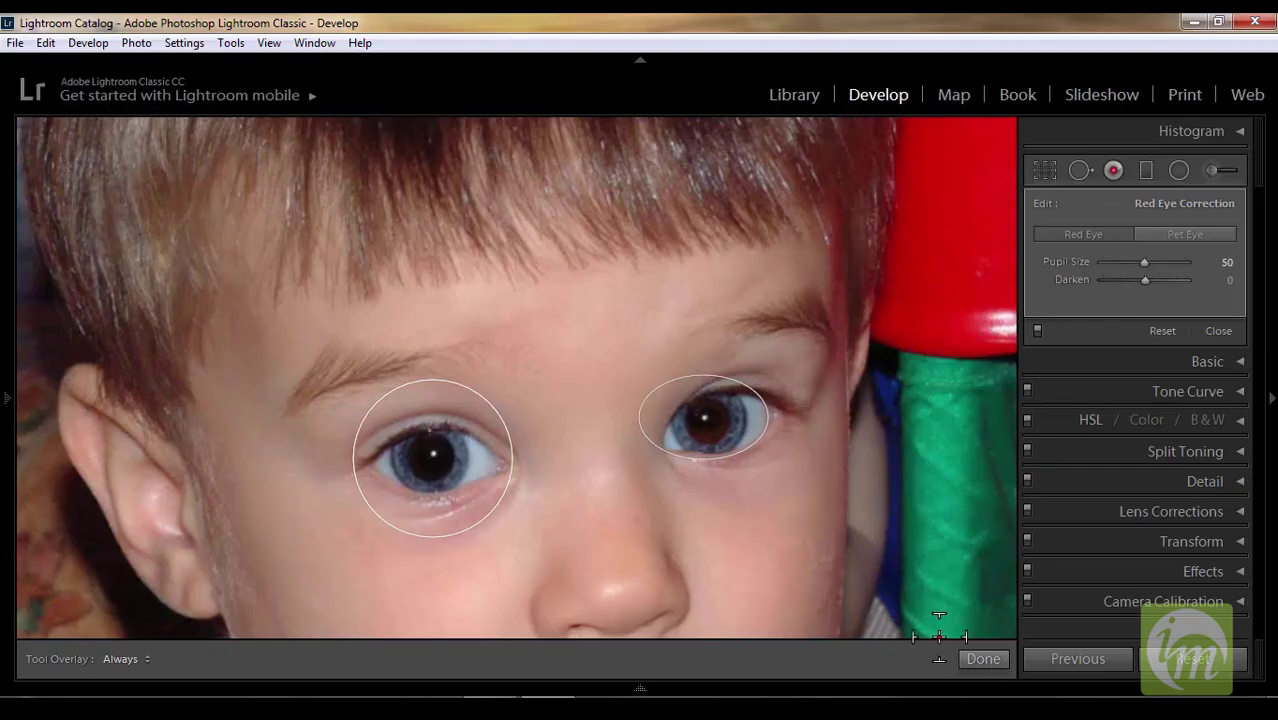
pyautogui.click(966, 662)
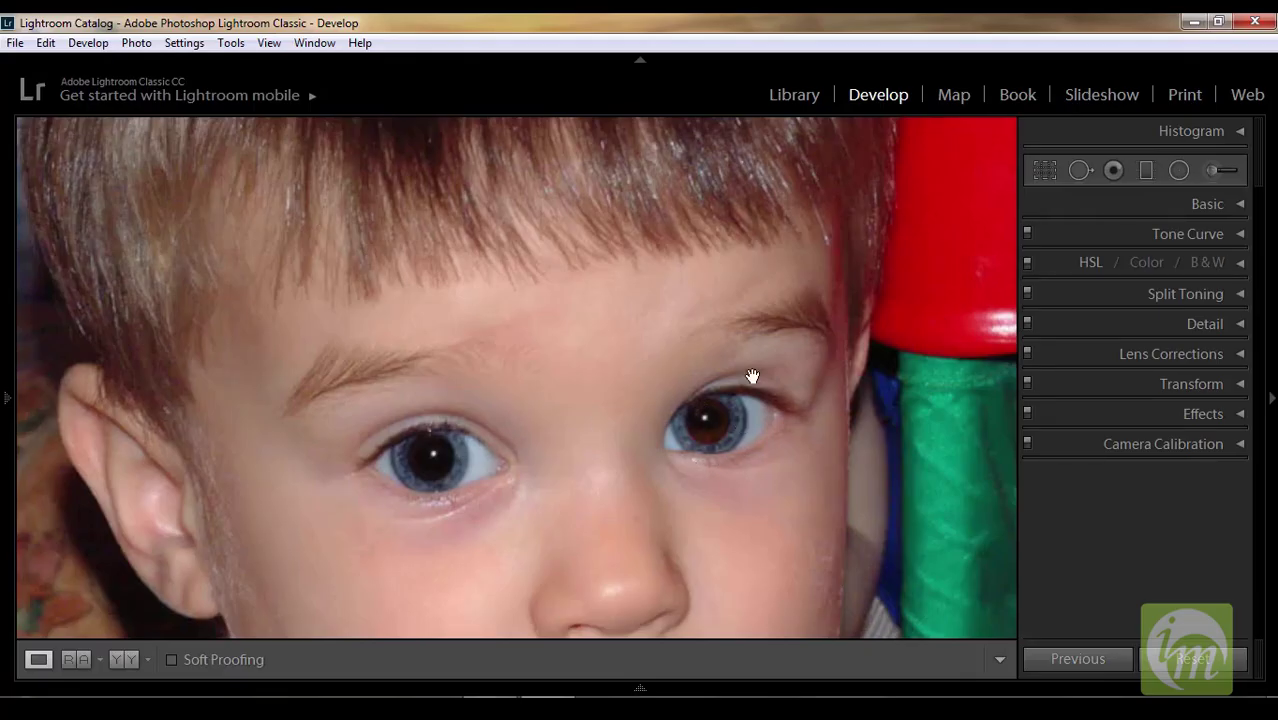
# Step: Set the red-eye correction beside the red post to Pupil Size 80 and Darken 4, and reduce the other eye's pupil size
pyautogui.click(1113, 170)
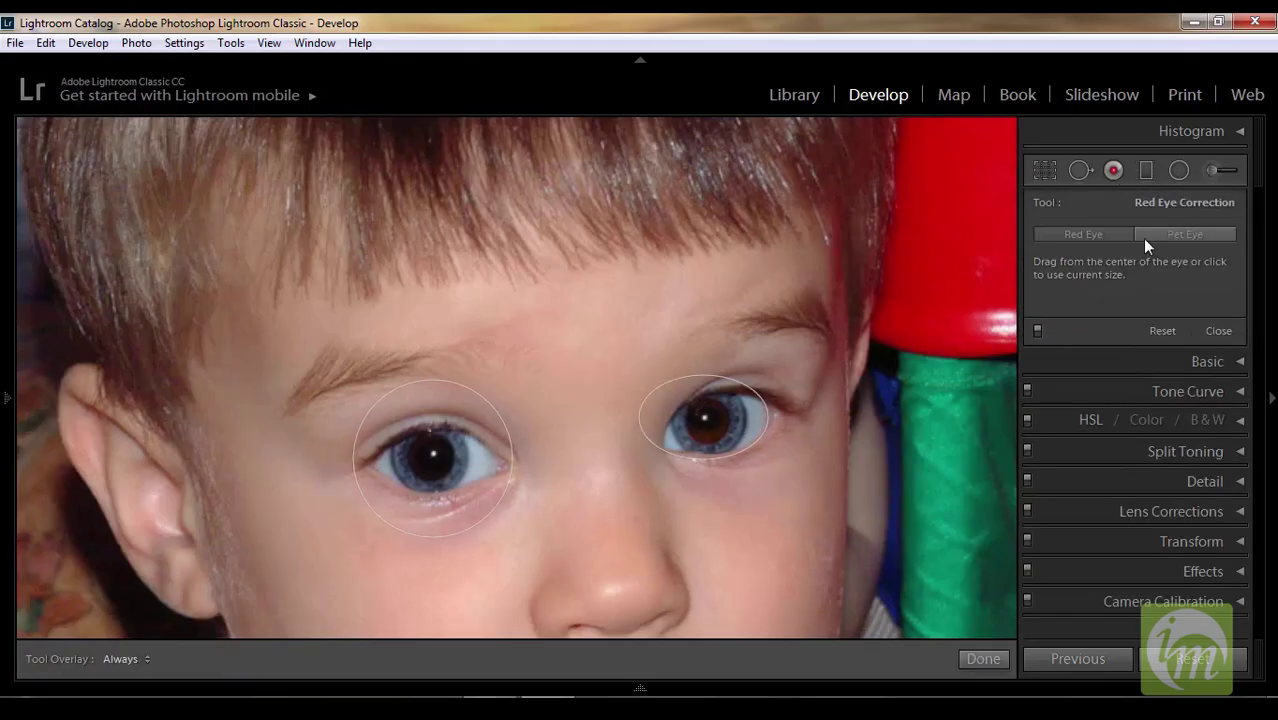
pyautogui.click(706, 424)
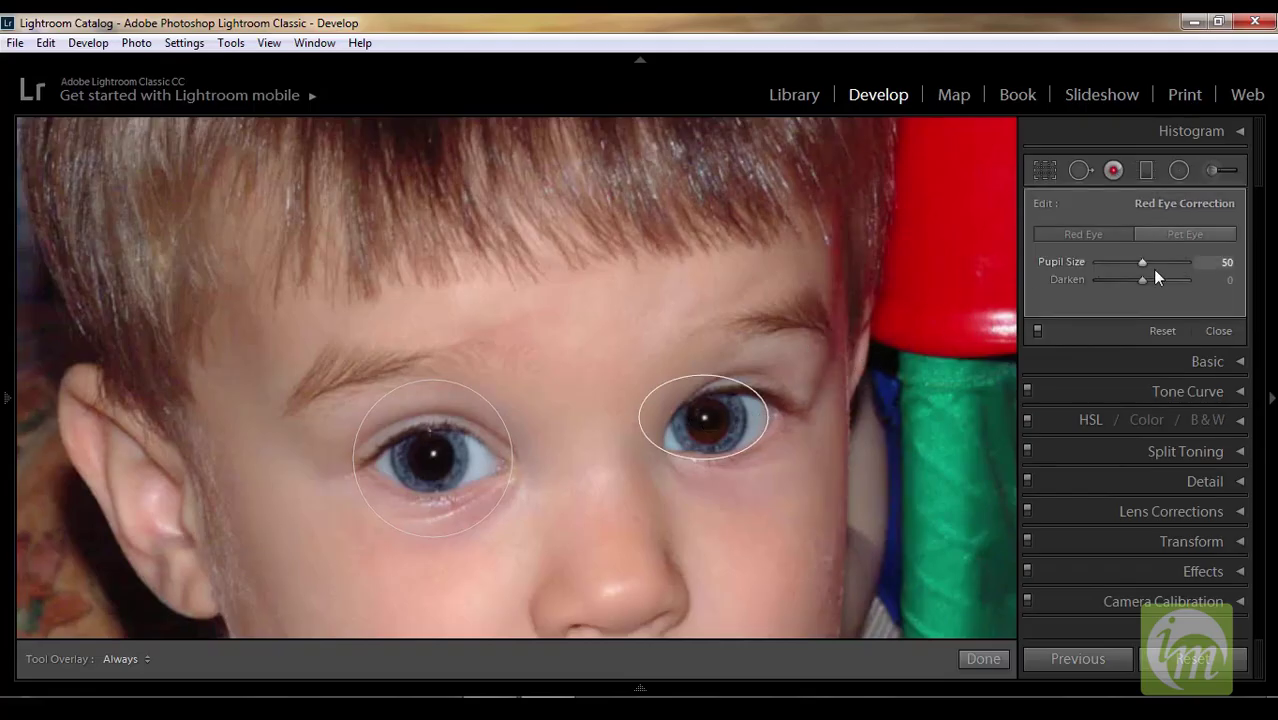
pyautogui.moveTo(1142, 261); pyautogui.dragTo(1169, 260)
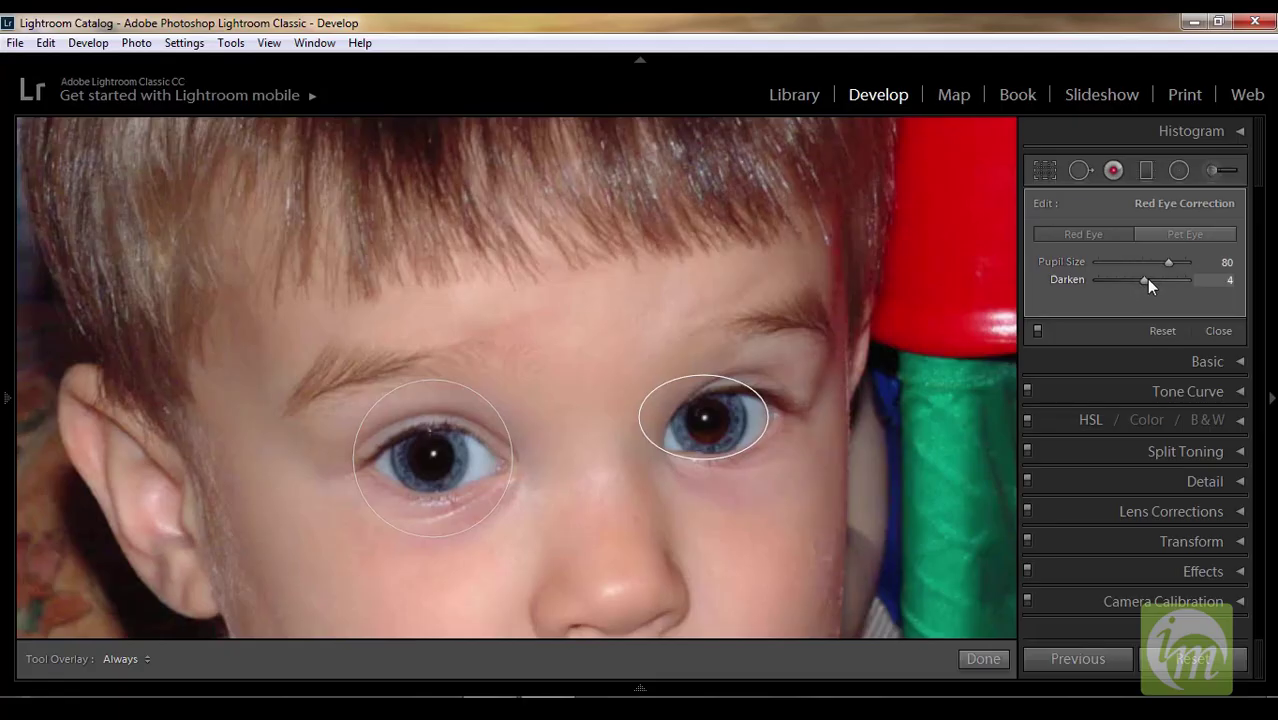
pyautogui.click(434, 454)
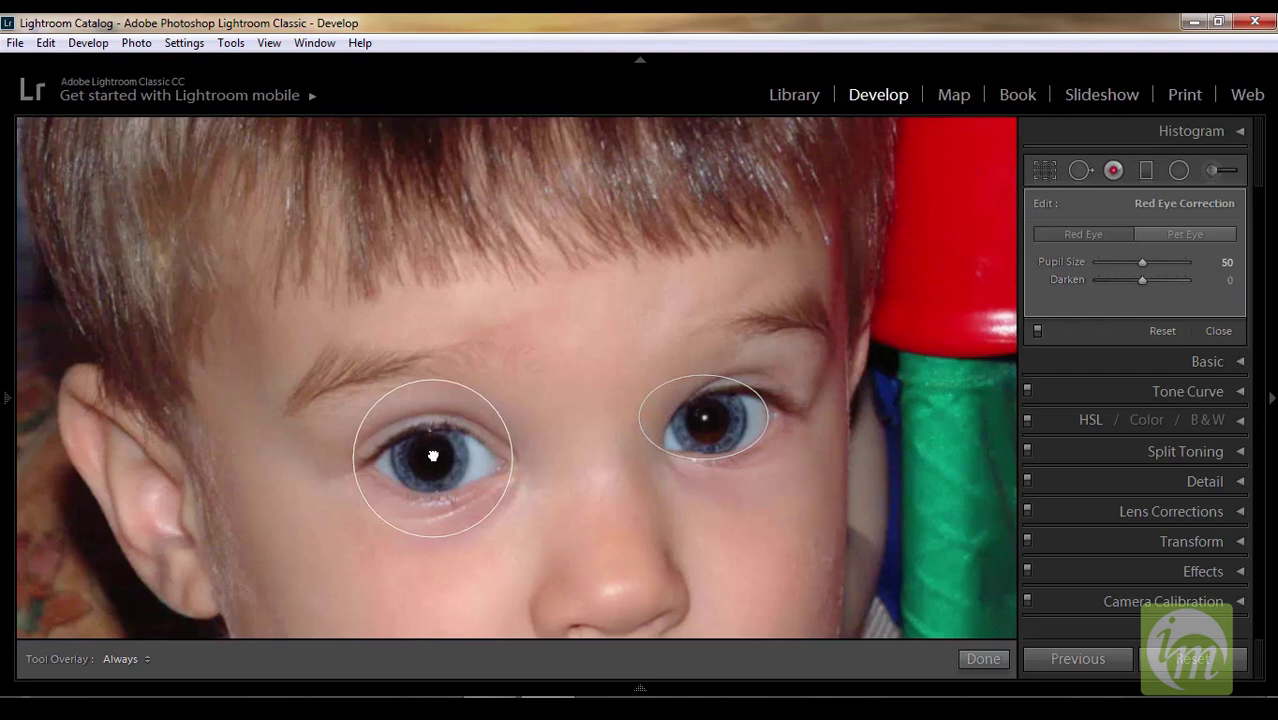
pyautogui.moveTo(1141, 264); pyautogui.dragTo(1128, 265)
pyautogui.click(970, 658)
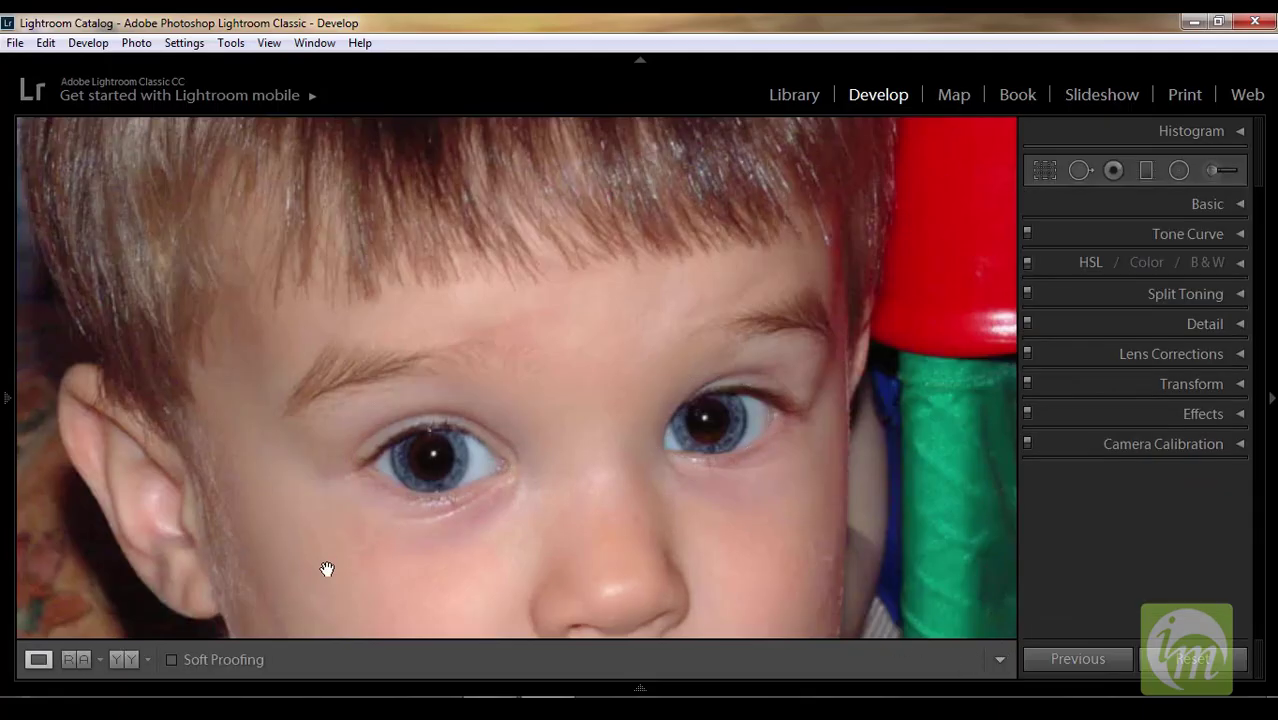
# Step: Compare the before and after versions side by side, and return to a single view of the whole photo
pyautogui.click(124, 660)
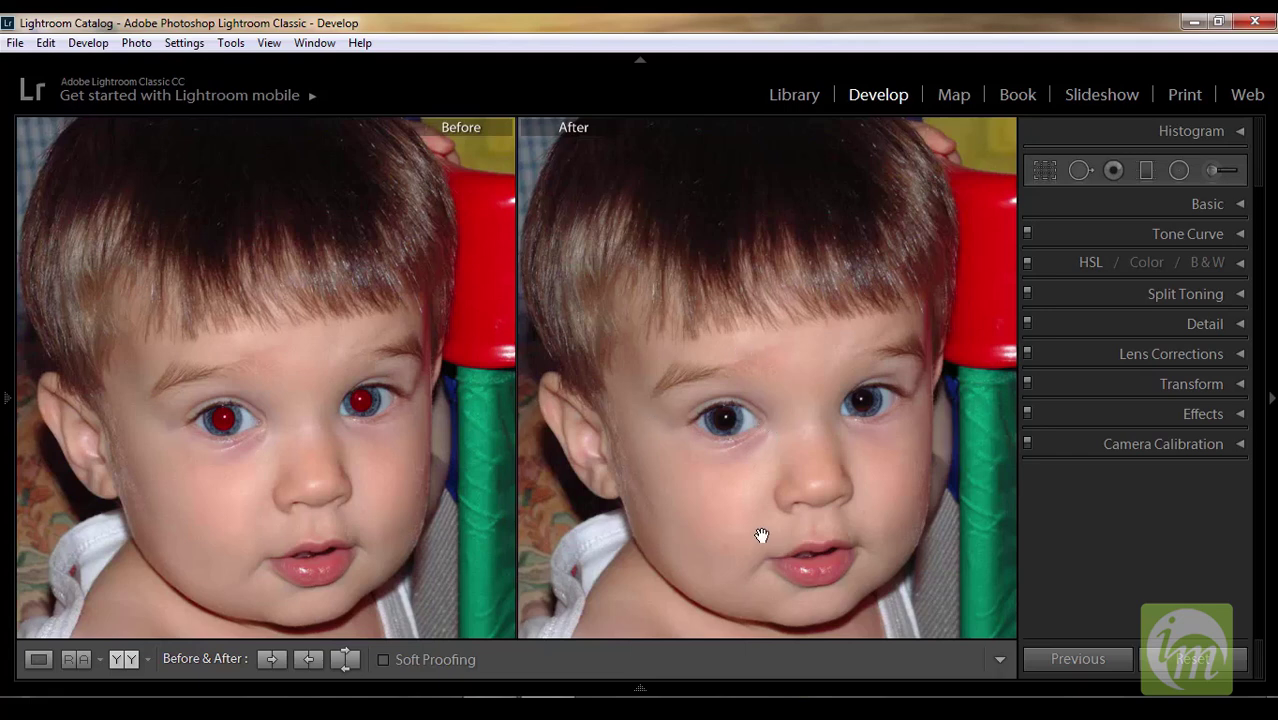
pyautogui.click(38, 662)
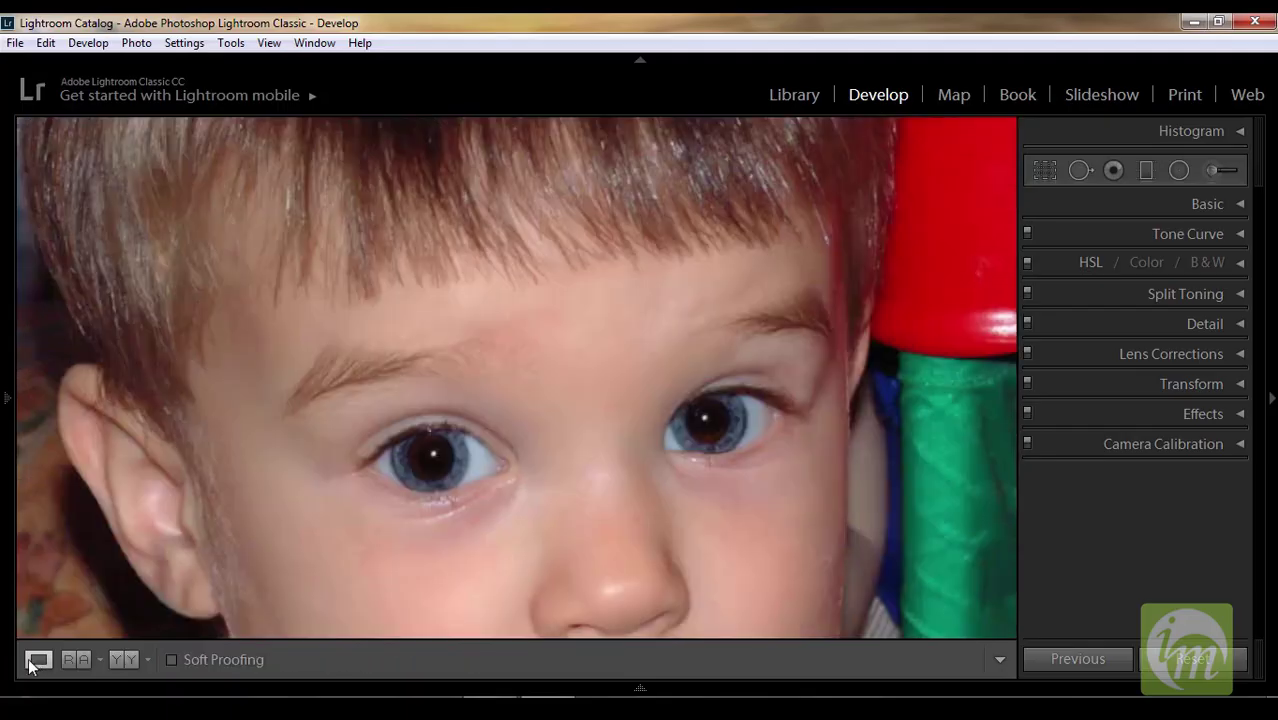
pyautogui.click(736, 617)
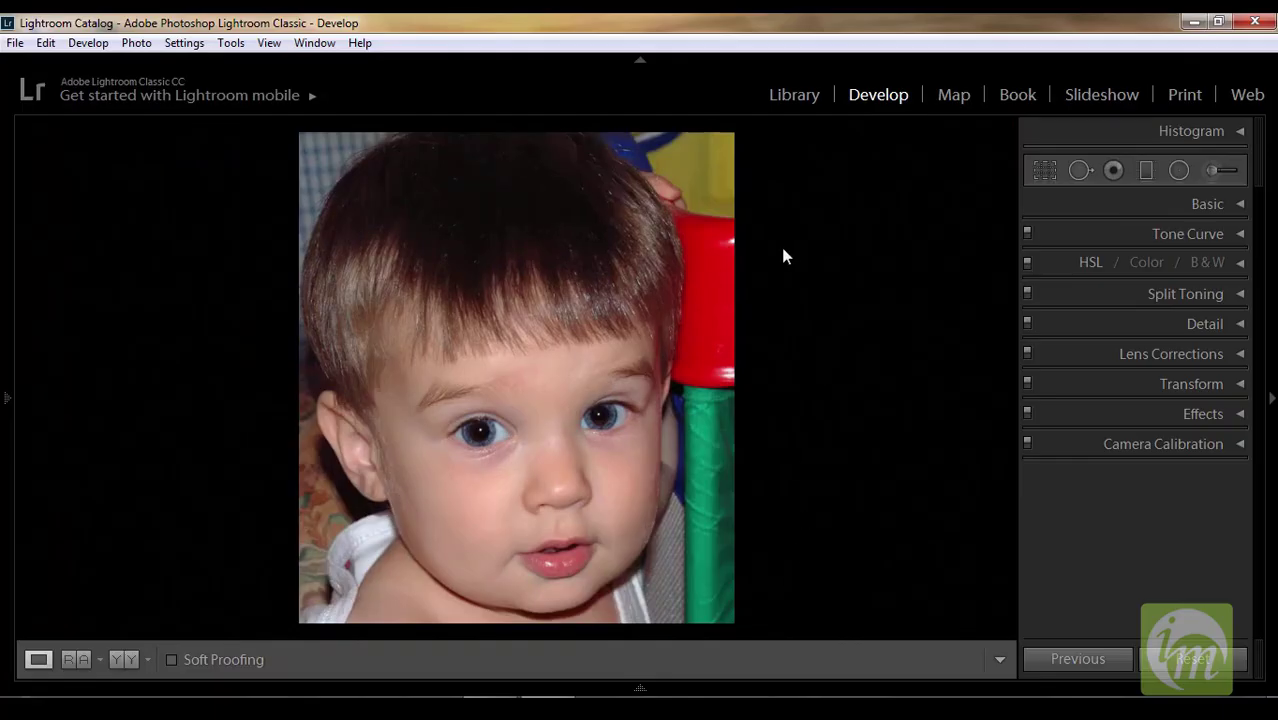
# Step: Enable Remove Chromatic Aberration and Enable Profile Corrections in the photo's lens corrections
pyautogui.click(1240, 354)
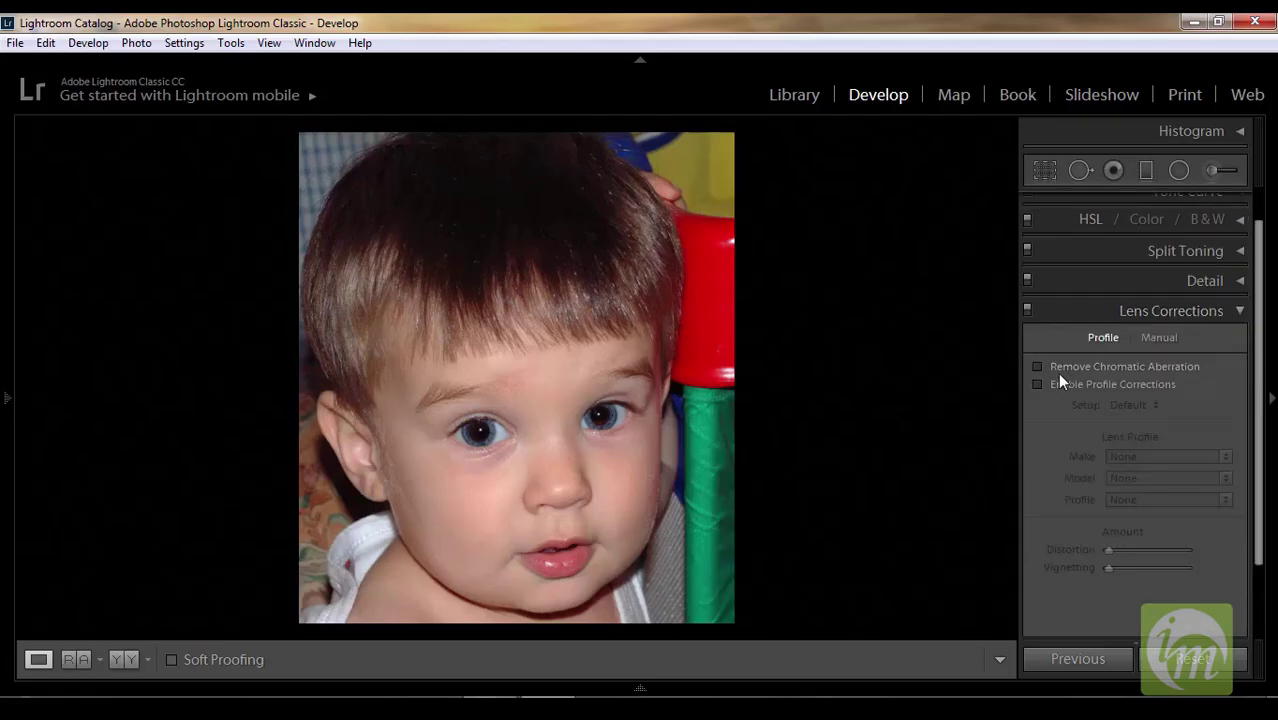
pyautogui.click(1039, 367)
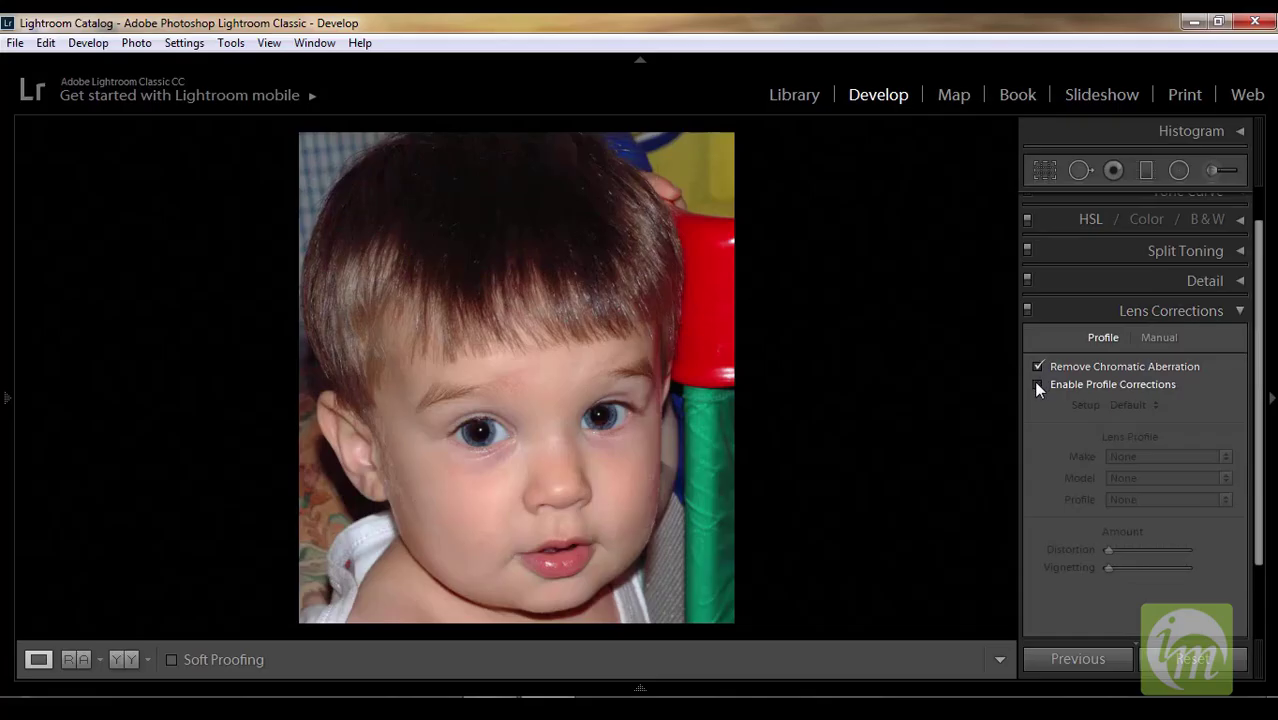
pyautogui.click(1038, 385)
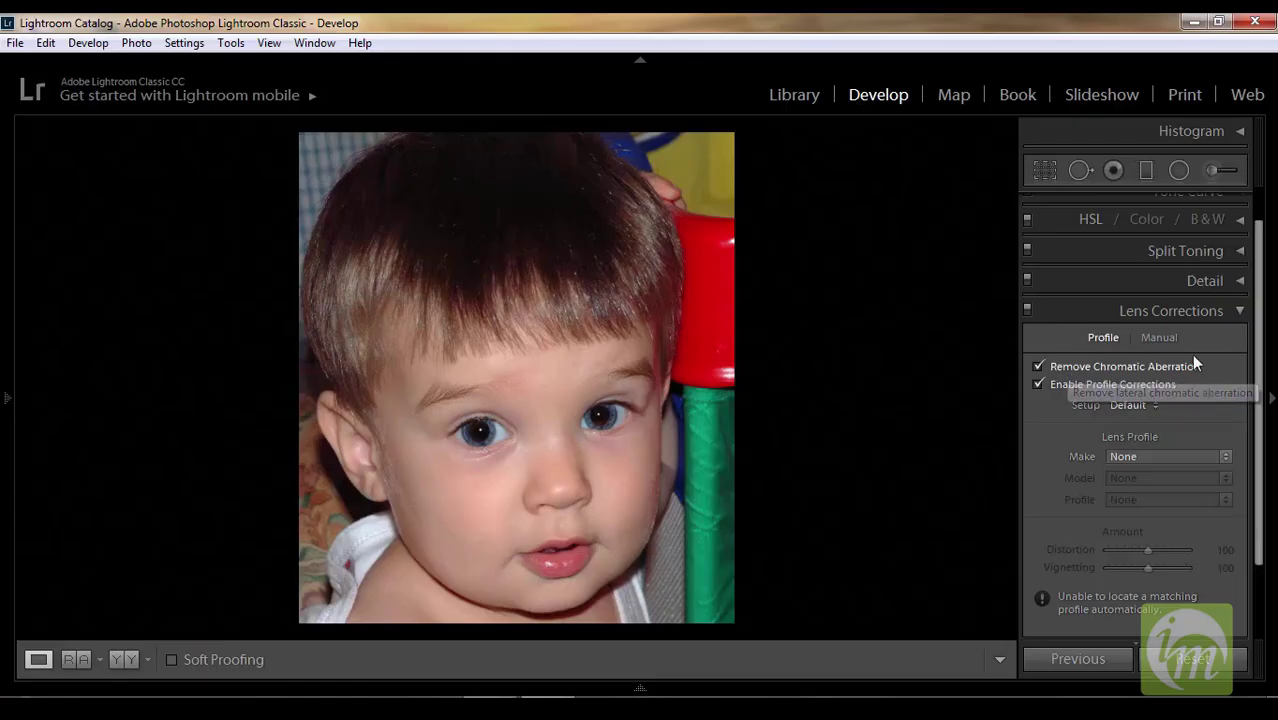
pyautogui.click(1231, 311)
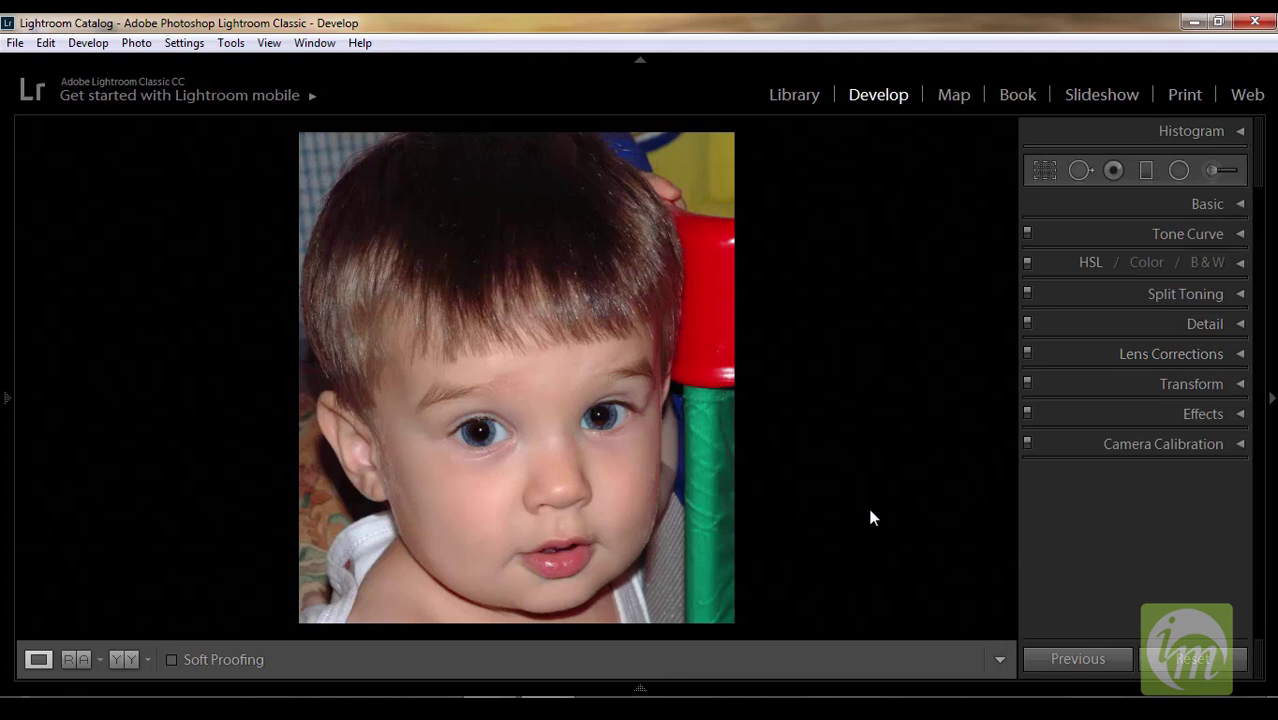
# Step: Apply a diagonal graduated filter with Exposure -0.70 from the photo's upper-right corner toward its lower-left, and shift it down over the face
pyautogui.click(1146, 172)
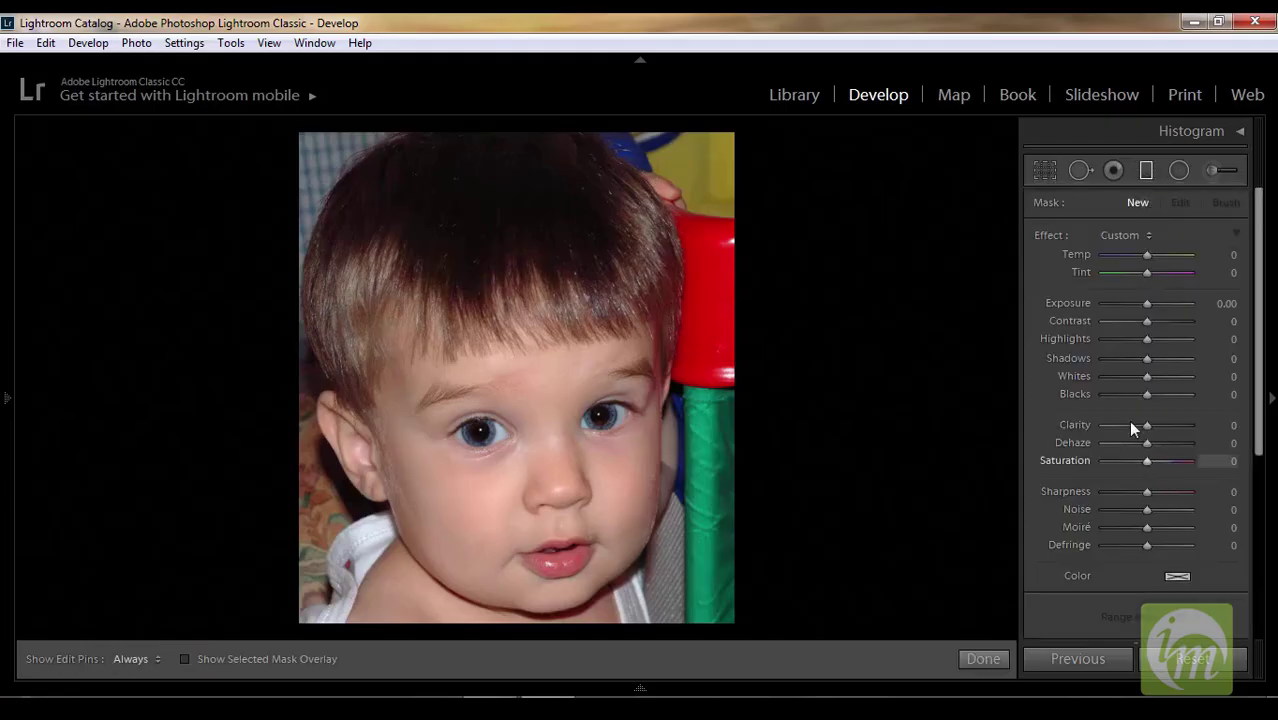
pyautogui.moveTo(1147, 306); pyautogui.dragTo(1139, 307)
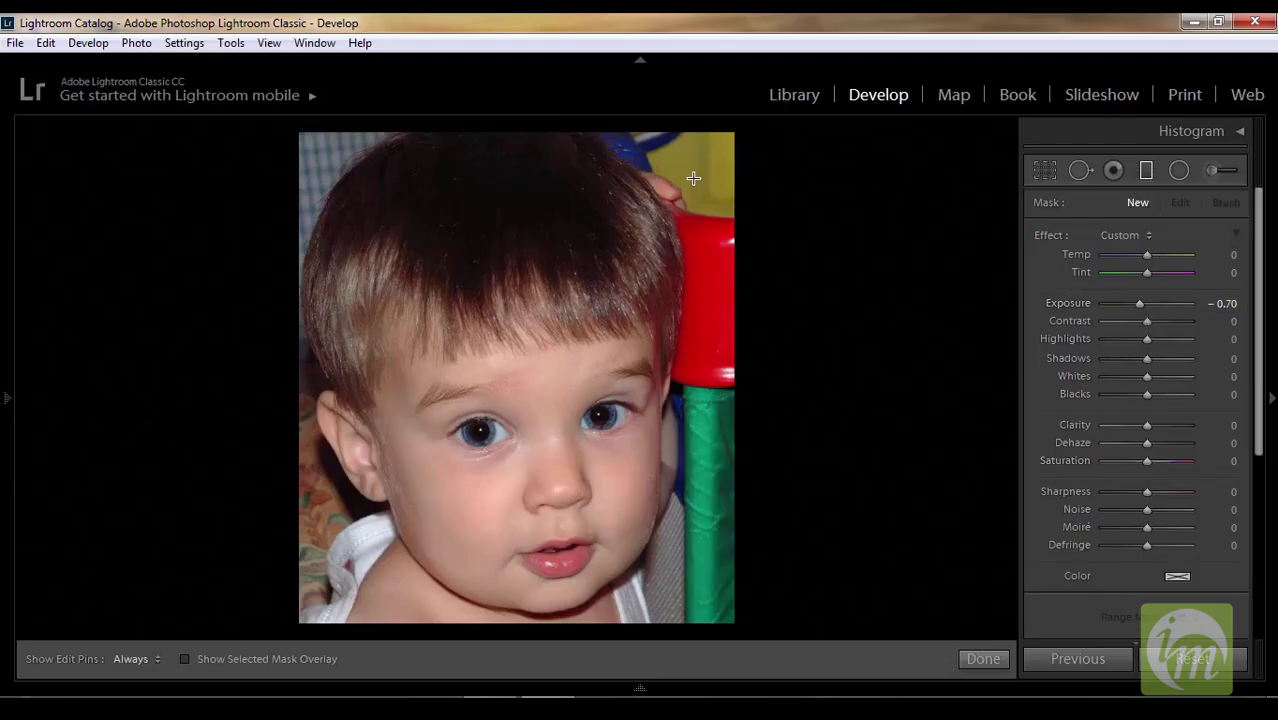
pyautogui.moveTo(695, 175); pyautogui.dragTo(271, 599)
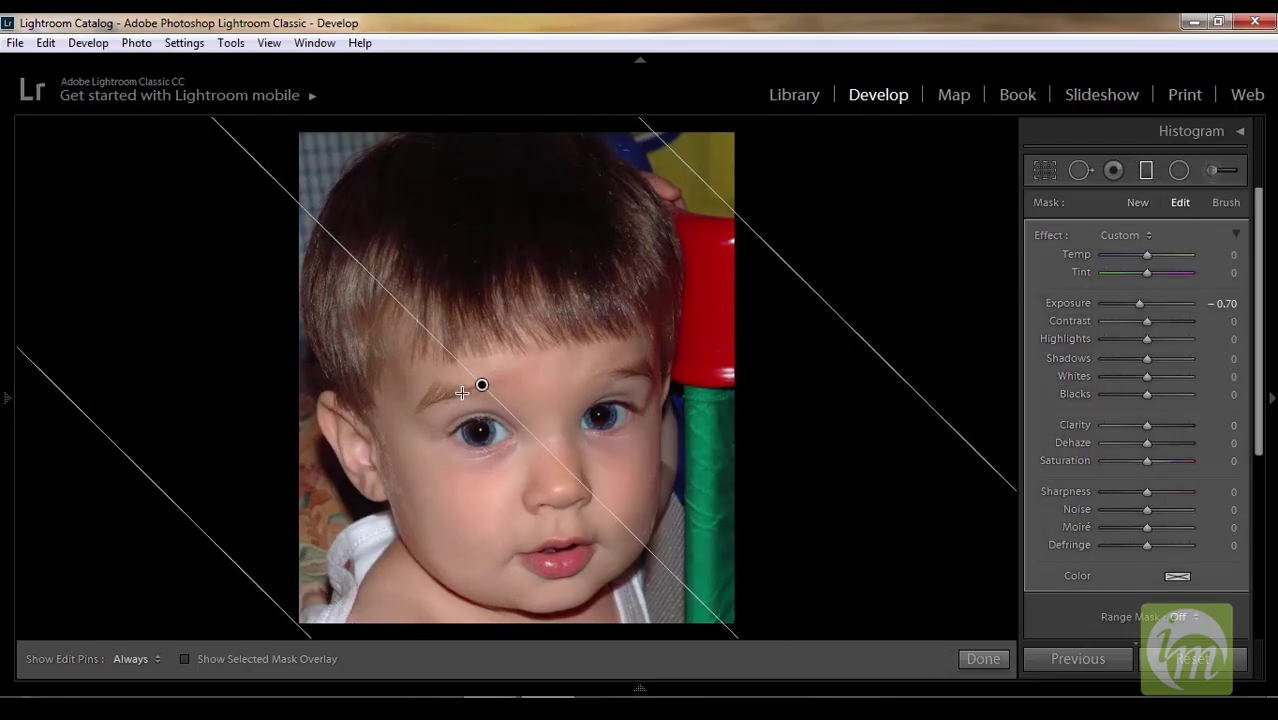
pyautogui.moveTo(483, 383); pyautogui.dragTo(486, 455)
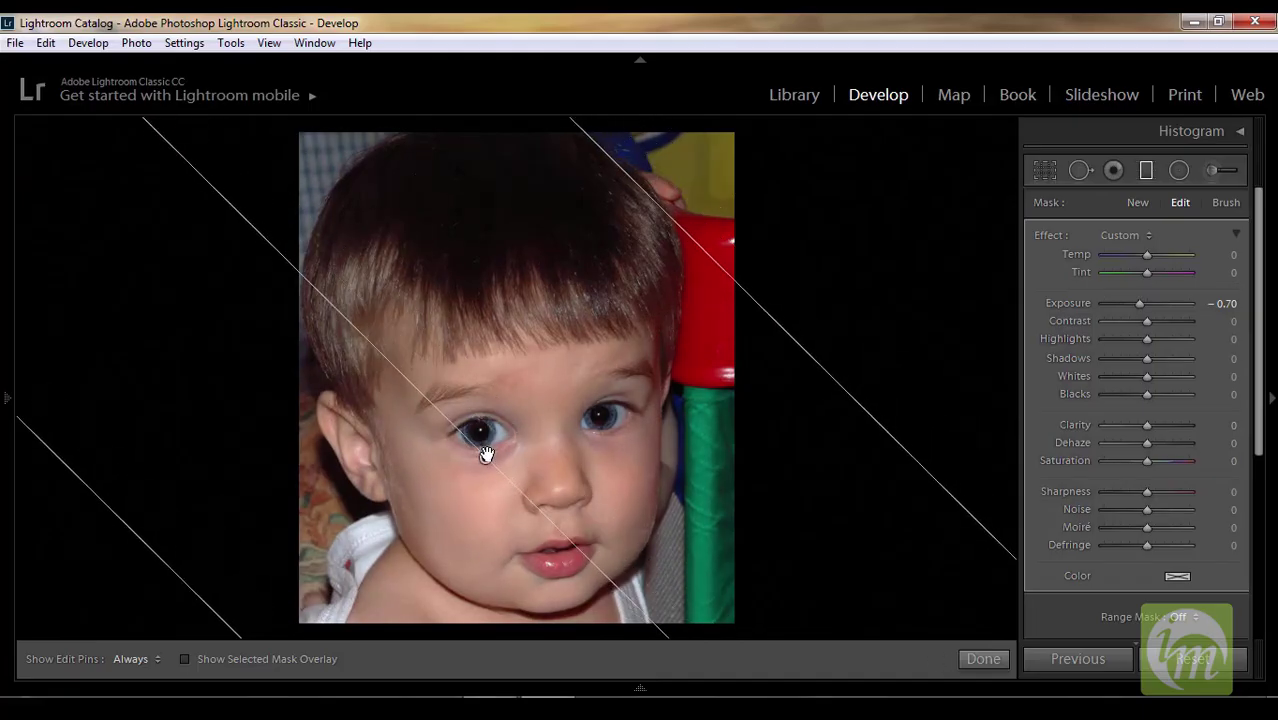
pyautogui.click(983, 660)
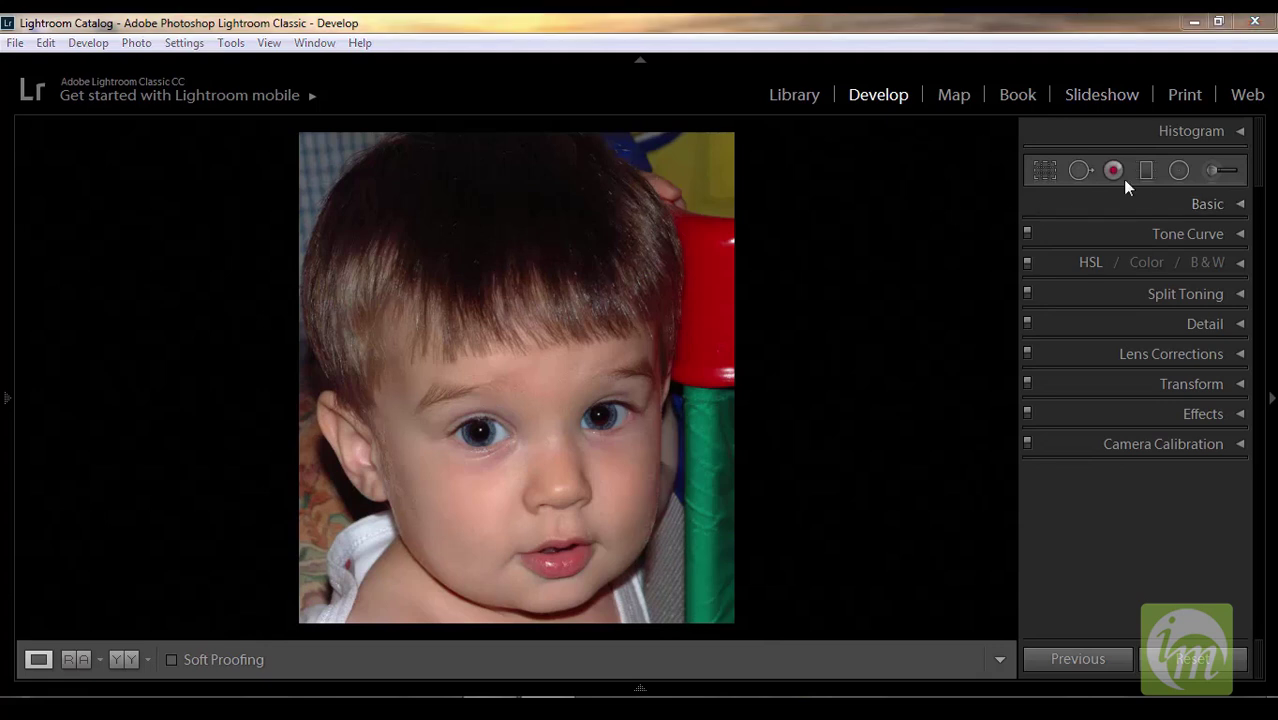
# Step: Start an adjustment brush with the Color effect preset and paint a stroke down the child's hair
pyautogui.click(1214, 175)
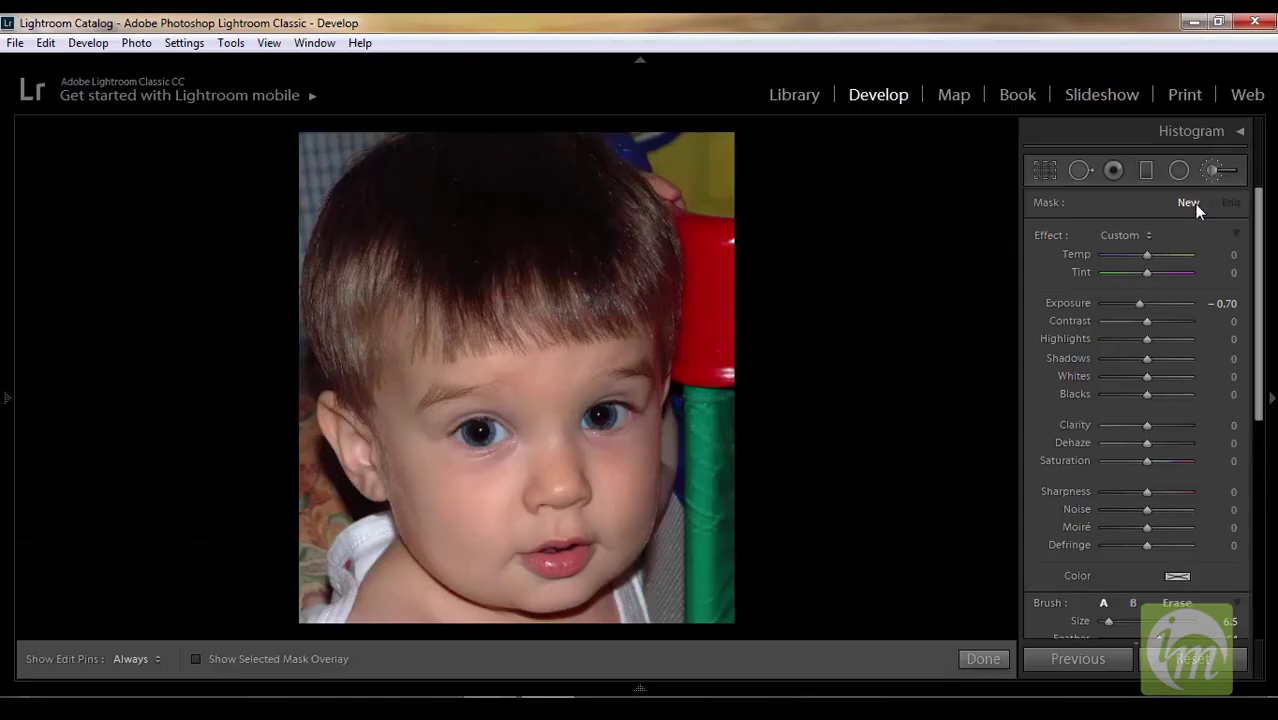
pyautogui.click(1127, 238)
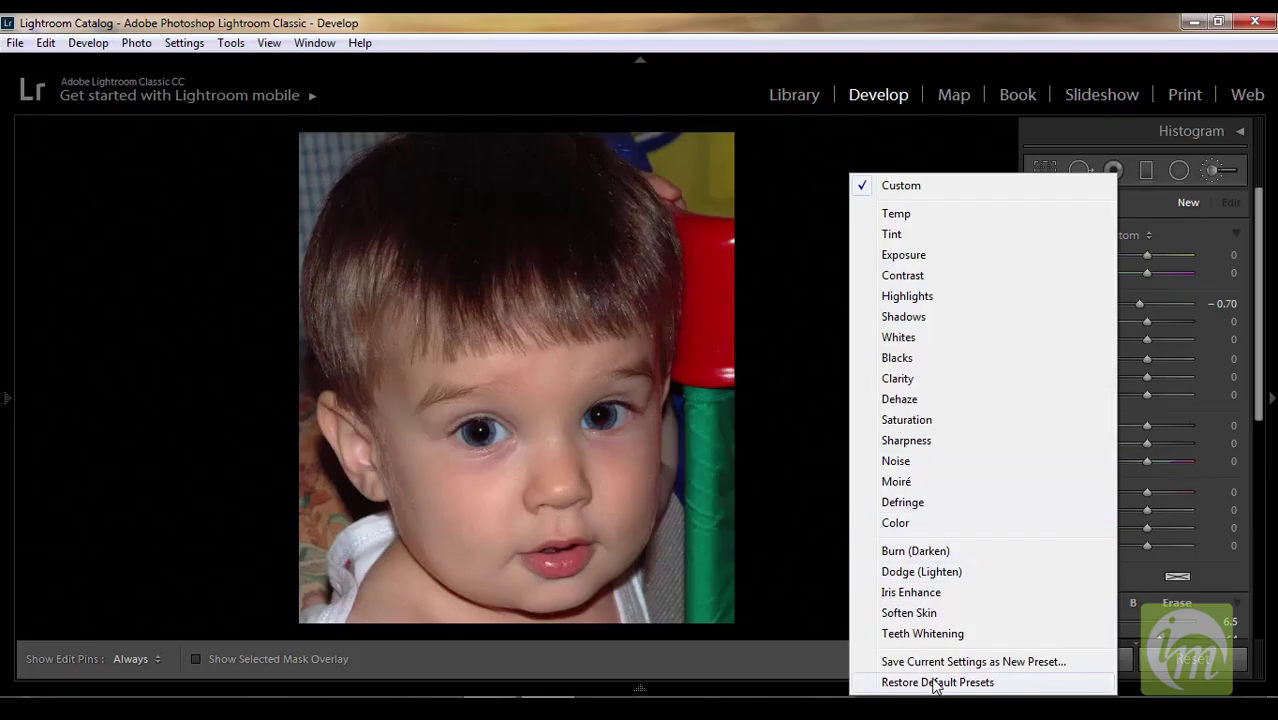
pyautogui.click(895, 523)
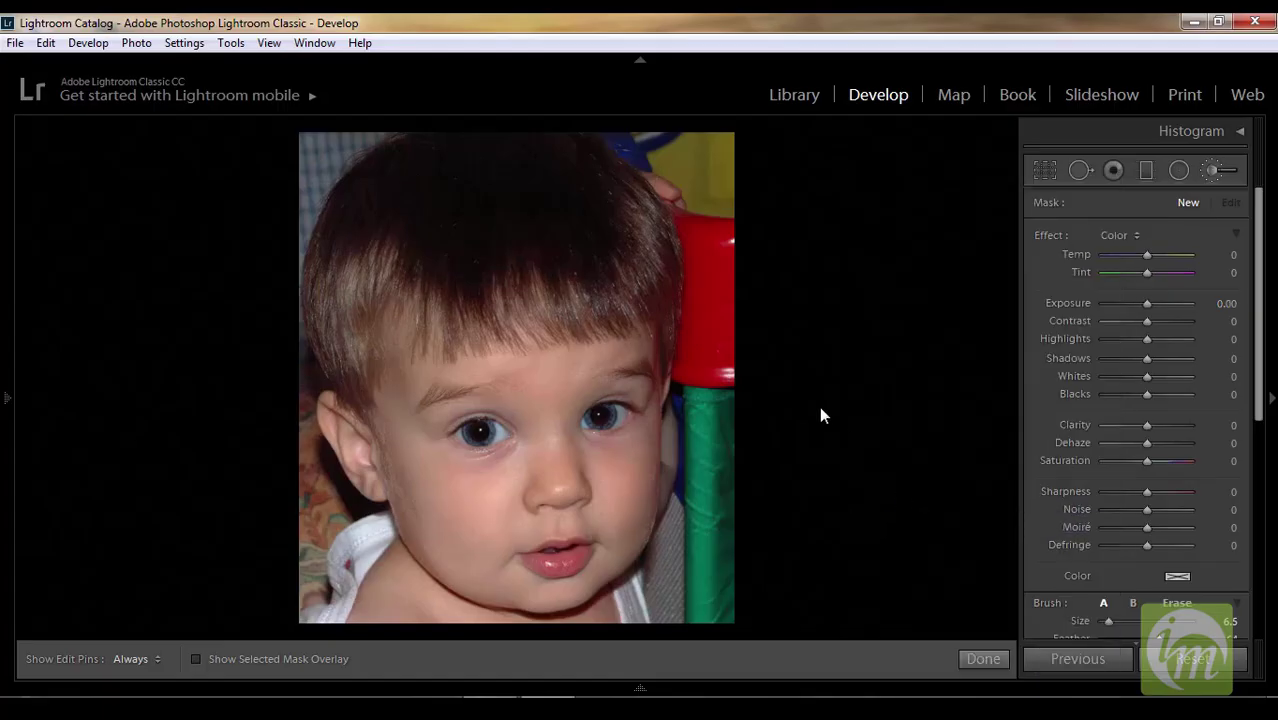
pyautogui.moveTo(519, 180); pyautogui.dragTo(508, 294)
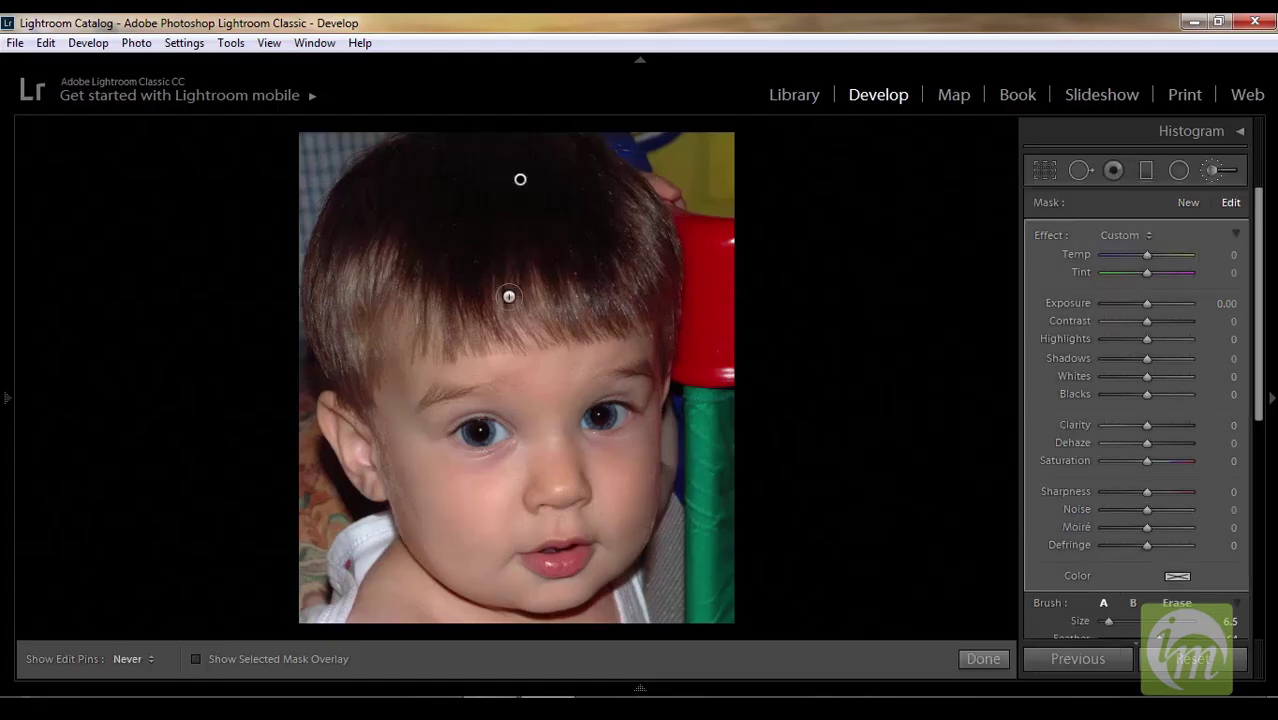
# Step: Toggle the edit pin display, reduce the adjustment brush size to 2.2, and paint along the eyebrow beside the visible ear
pyautogui.press('h')
pyautogui.press('h')
pyautogui.moveTo(1123, 615); pyautogui.dragTo(1107, 621)
pyautogui.press('h')
pyautogui.moveTo(420, 405); pyautogui.dragTo(467, 396)
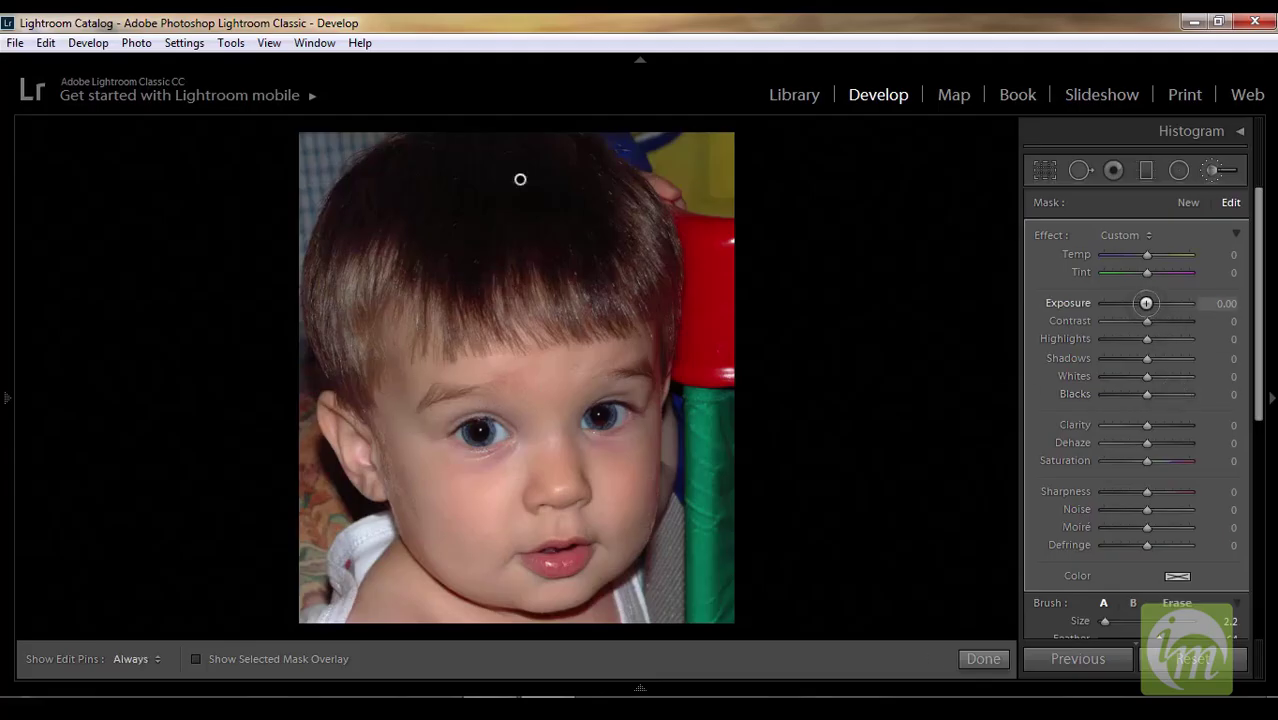
# Step: Set the hair and eyebrow brush mask's Exposure to -0.70 and toggle the edit pin display
pyautogui.moveTo(1144, 303); pyautogui.dragTo(1139, 303)
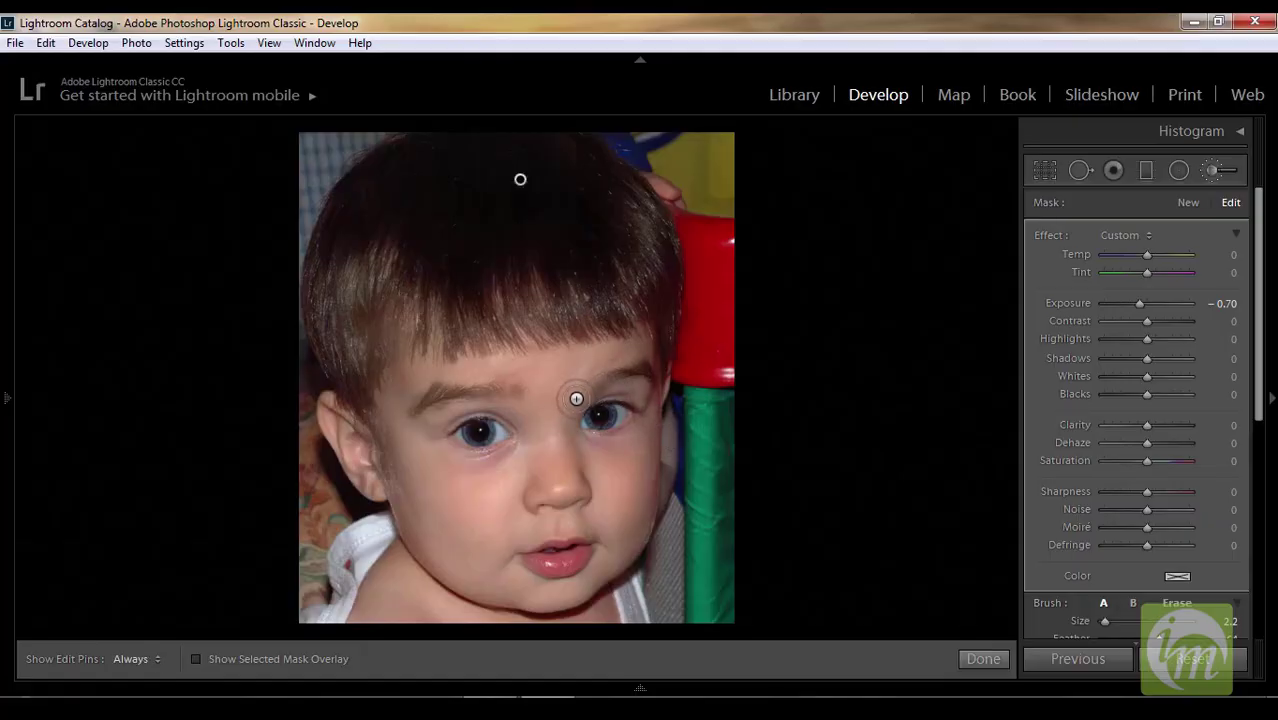
pyautogui.press('alt')
pyautogui.press('h')
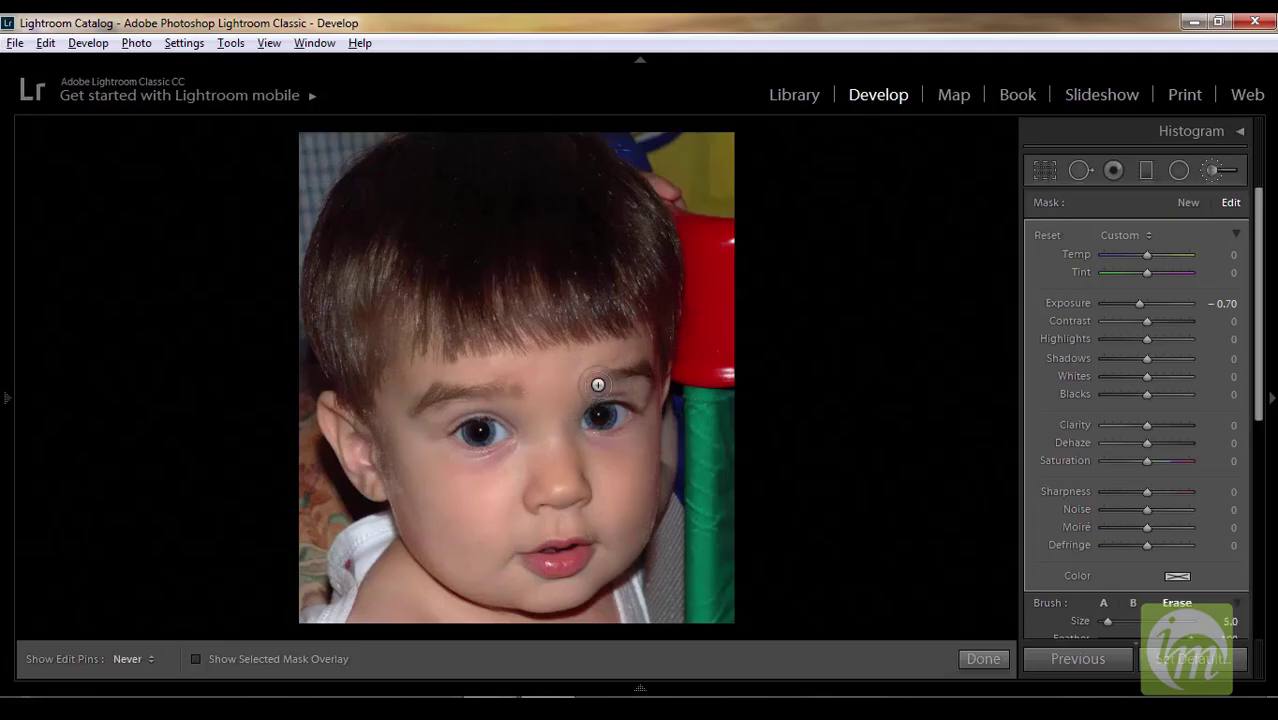
pyautogui.press('h')
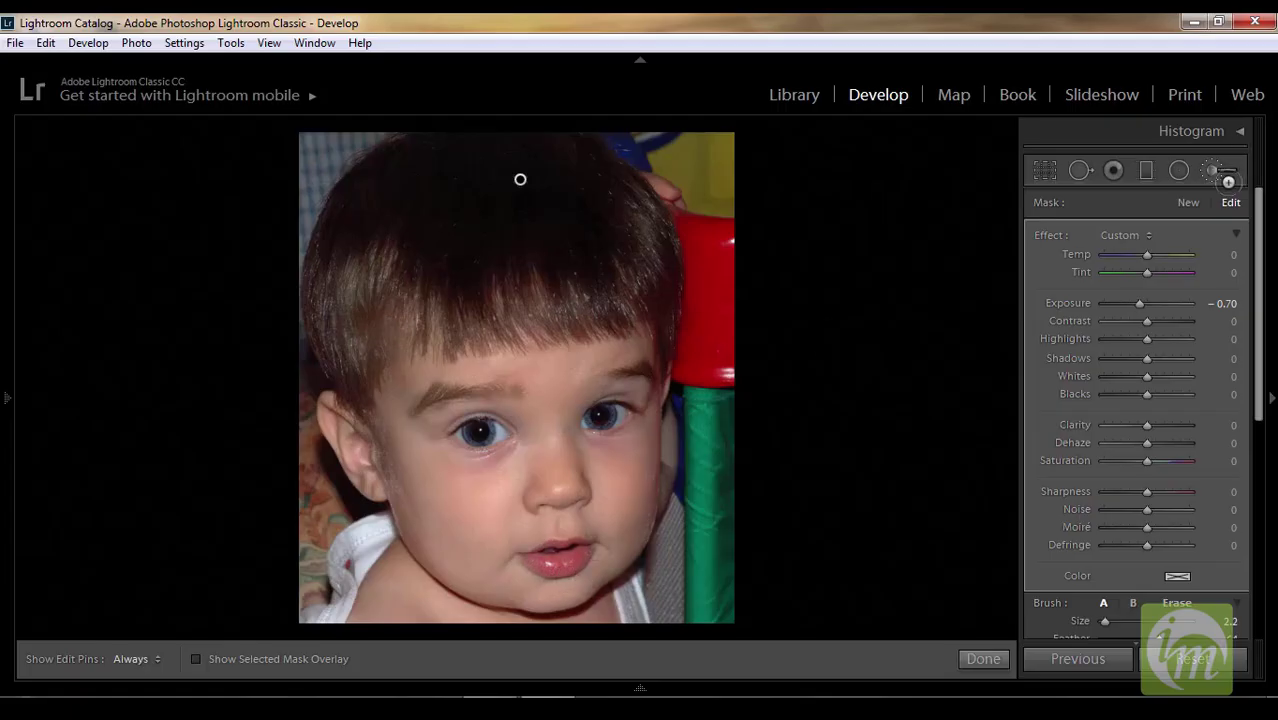
# Step: Start a new adjustment brush mask with the Color effect preset
pyautogui.click(1137, 234)
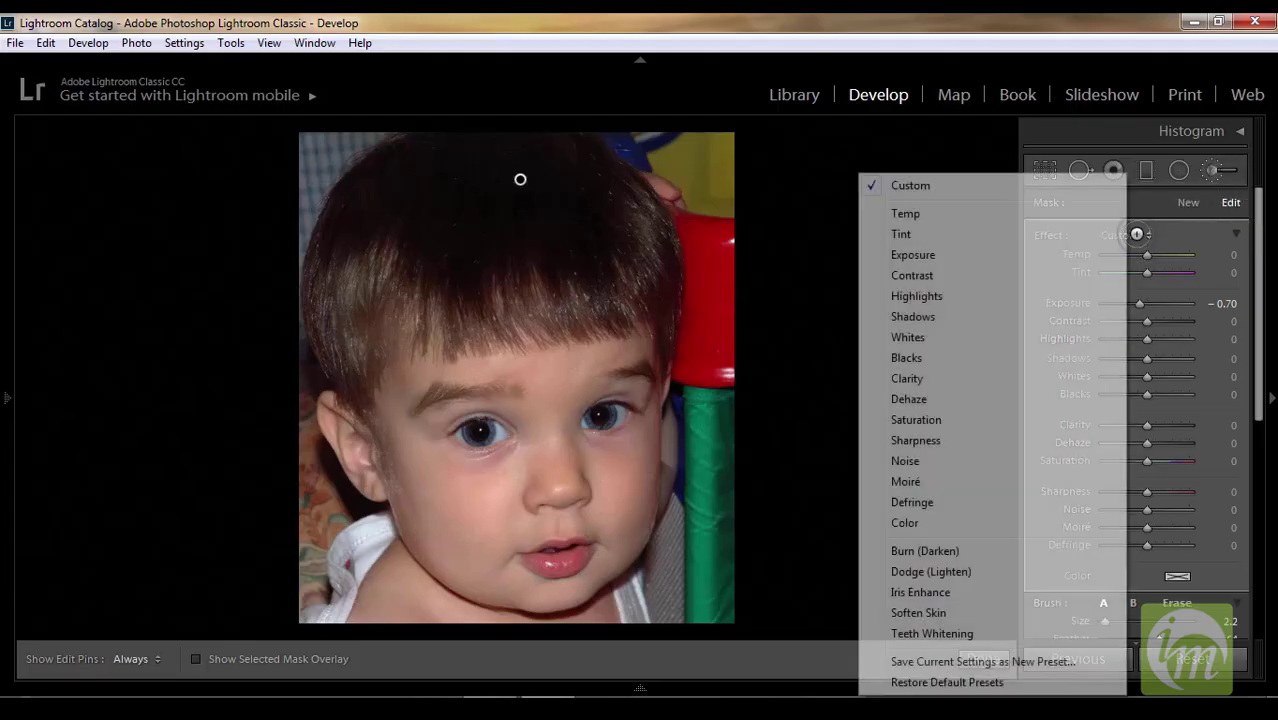
pyautogui.click(1137, 234)
pyautogui.click(1188, 202)
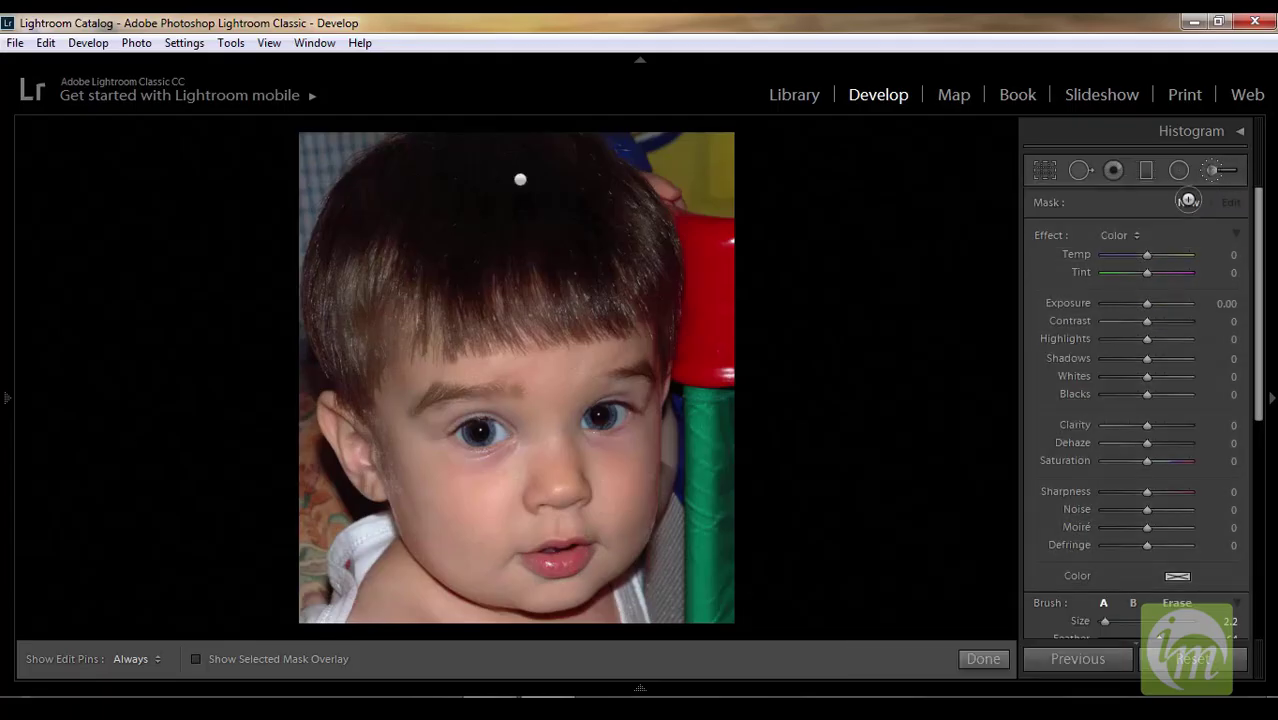
pyautogui.click(1112, 239)
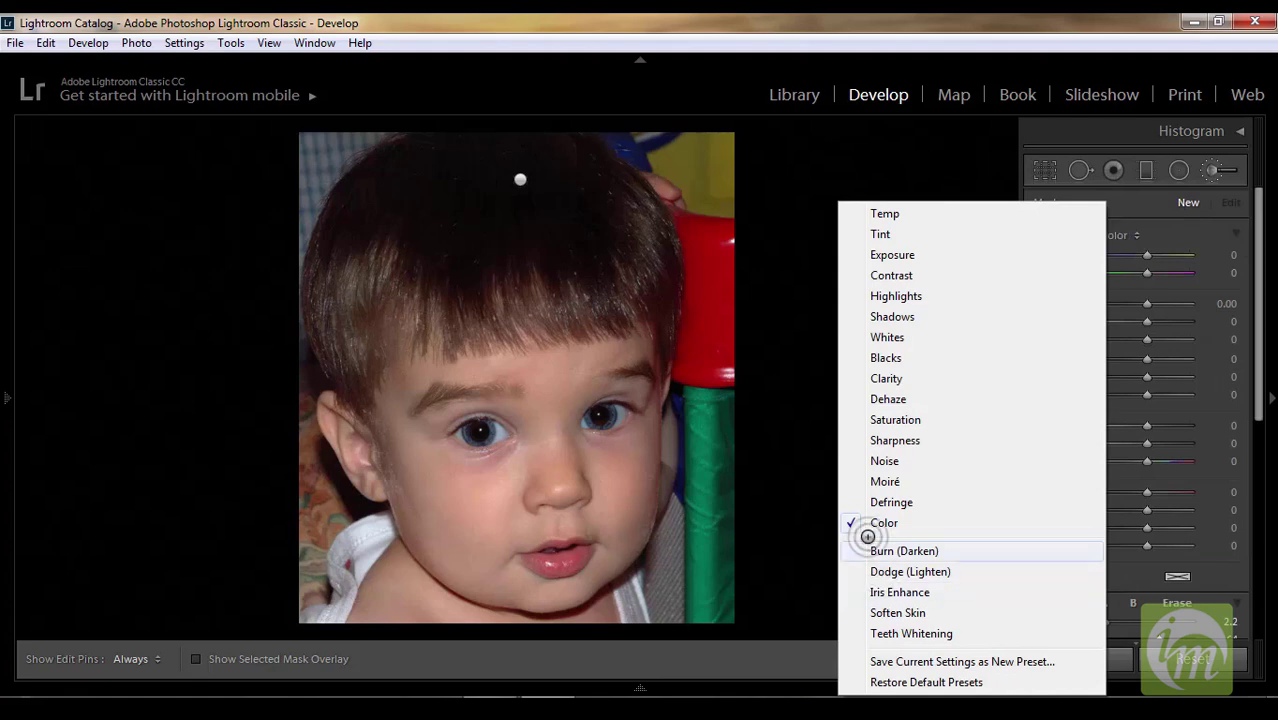
pyautogui.click(884, 523)
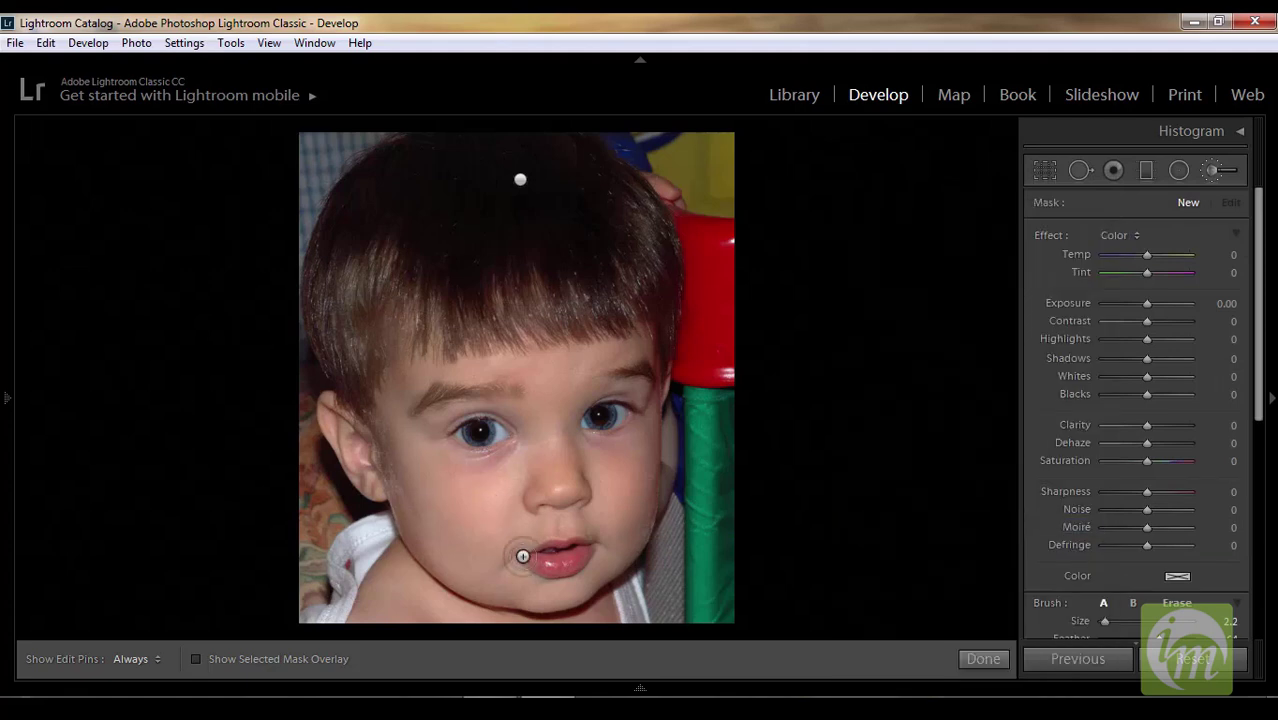
# Step: Paint the new brush mask over the child's lips and set its Exposure to -0.44
pyautogui.hotkey('ctrl', '=')
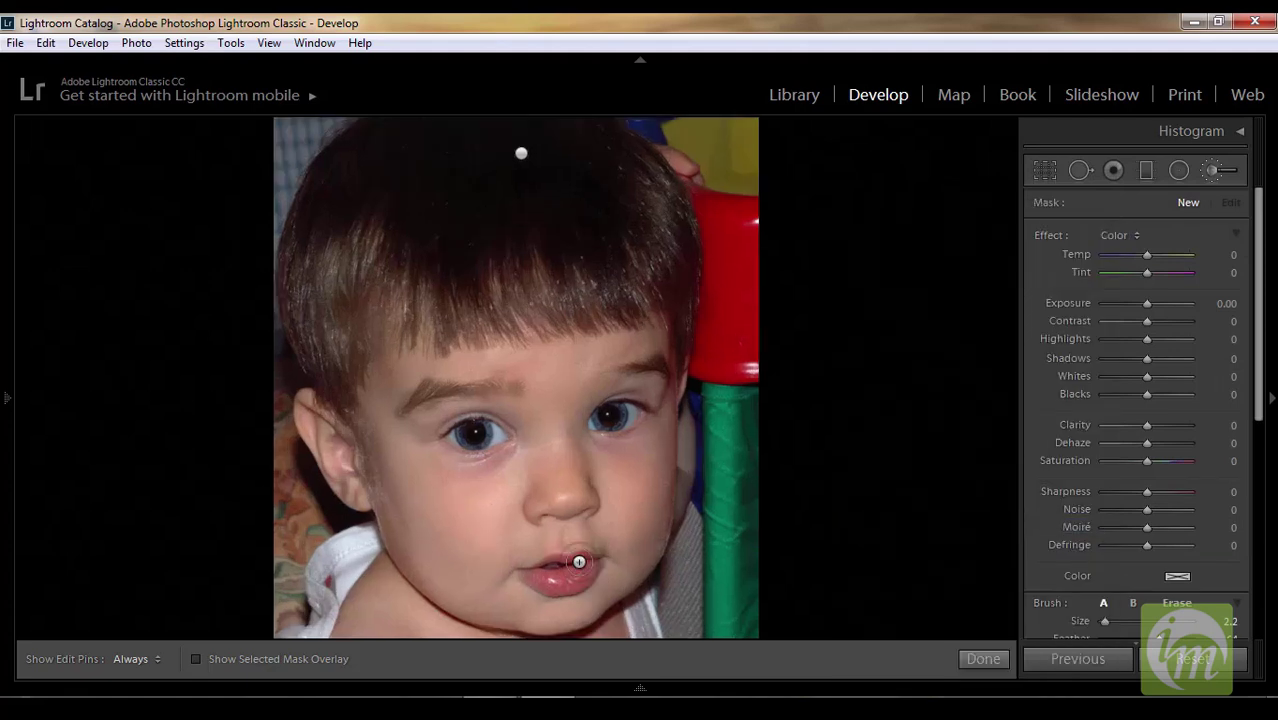
pyautogui.scroll(-6, 621, 488)
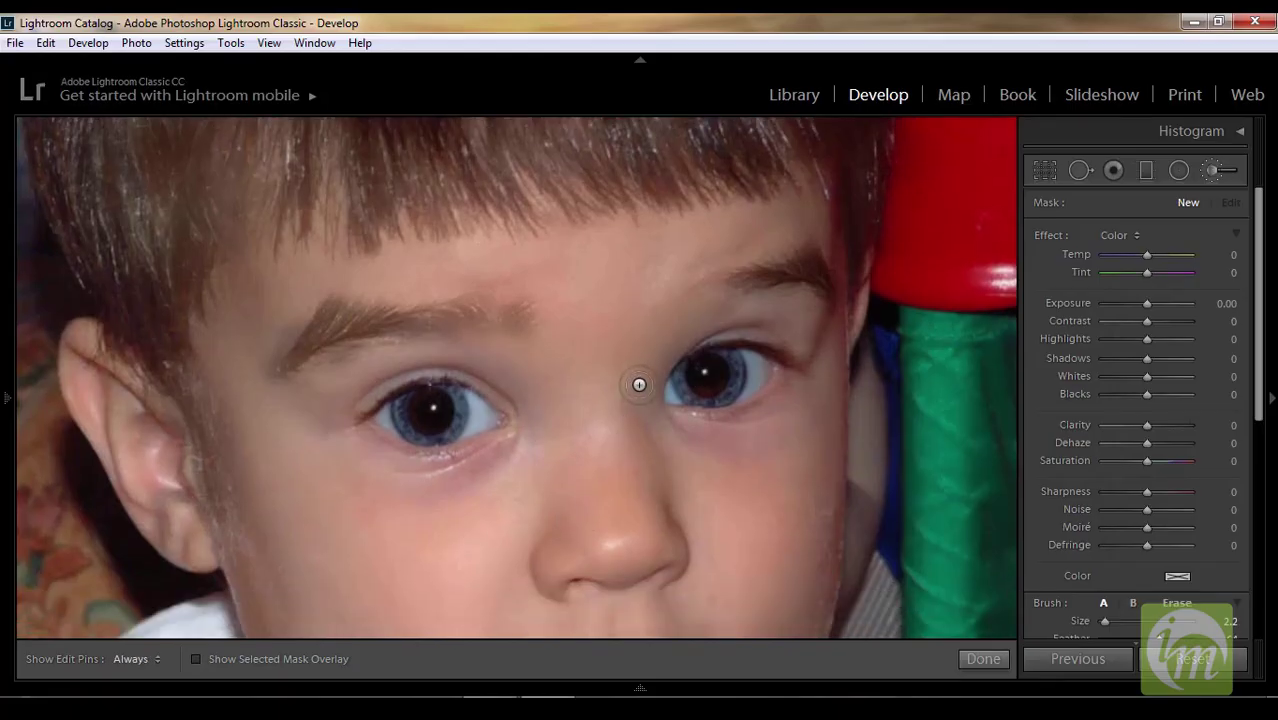
pyautogui.press('h')
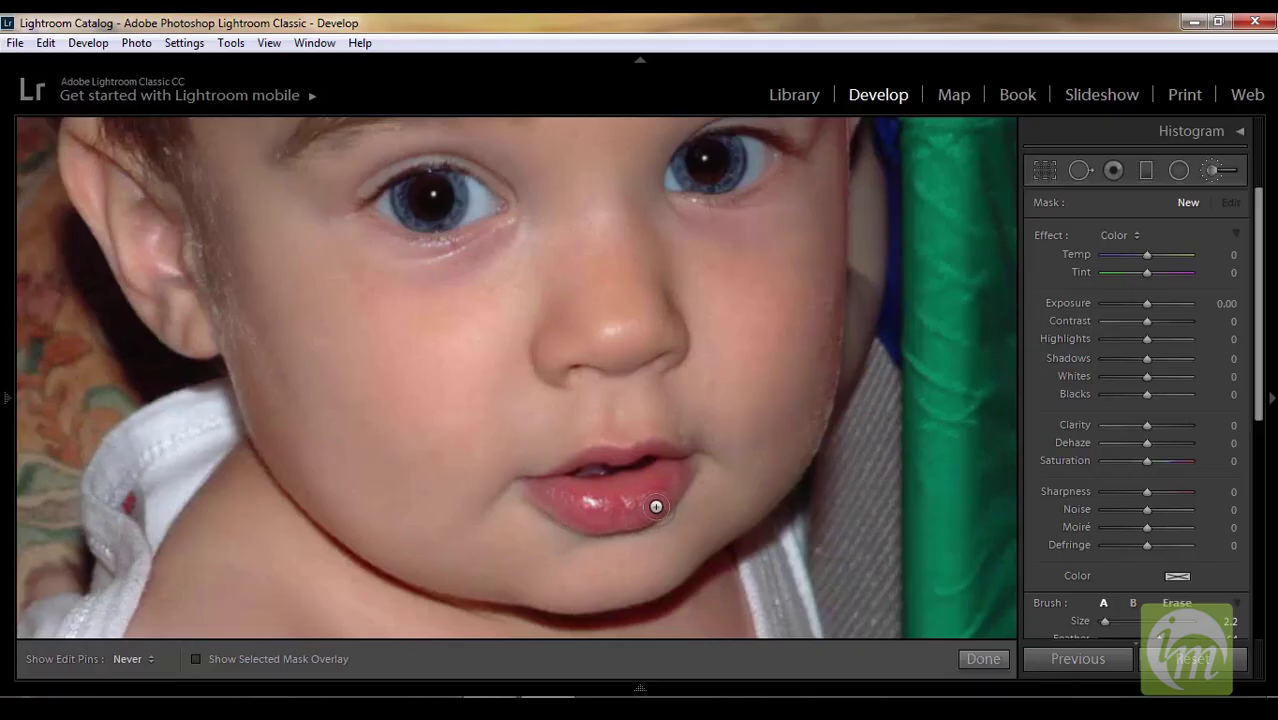
pyautogui.moveTo(657, 517); pyautogui.dragTo(672, 494)
pyautogui.moveTo(622, 493)
pyautogui.mouseDown()
pyautogui.moveTo(615, 457)
pyautogui.moveTo(586, 465)
pyautogui.moveTo(597, 456)
pyautogui.moveTo(528, 485)
pyautogui.moveTo(650, 445)
pyautogui.moveTo(678, 456)
pyautogui.moveTo(652, 465)
pyautogui.moveTo(650, 451)
pyautogui.moveTo(685, 459)
pyautogui.moveTo(603, 455)
pyautogui.moveTo(557, 475)
pyautogui.moveTo(592, 454)
pyautogui.moveTo(554, 477)
pyautogui.moveTo(642, 449)
pyautogui.moveTo(612, 462)
pyautogui.mouseUp()
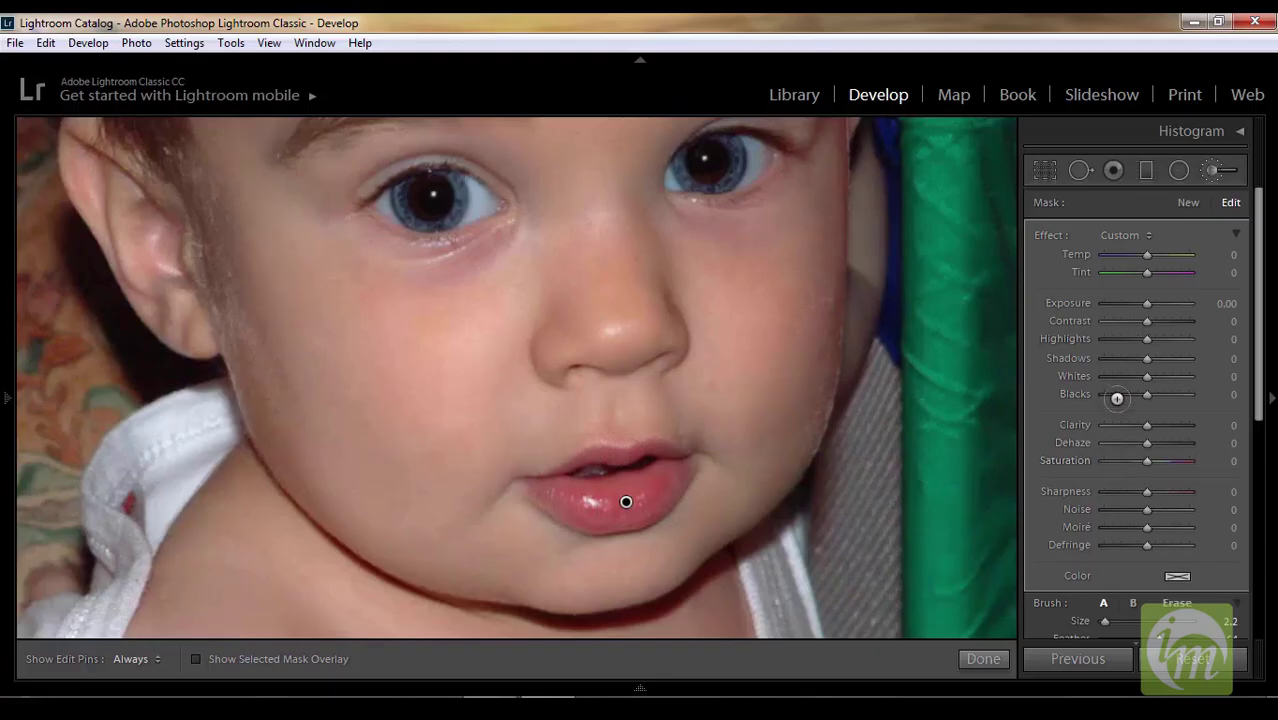
pyautogui.moveTo(1147, 302); pyautogui.dragTo(1143, 302)
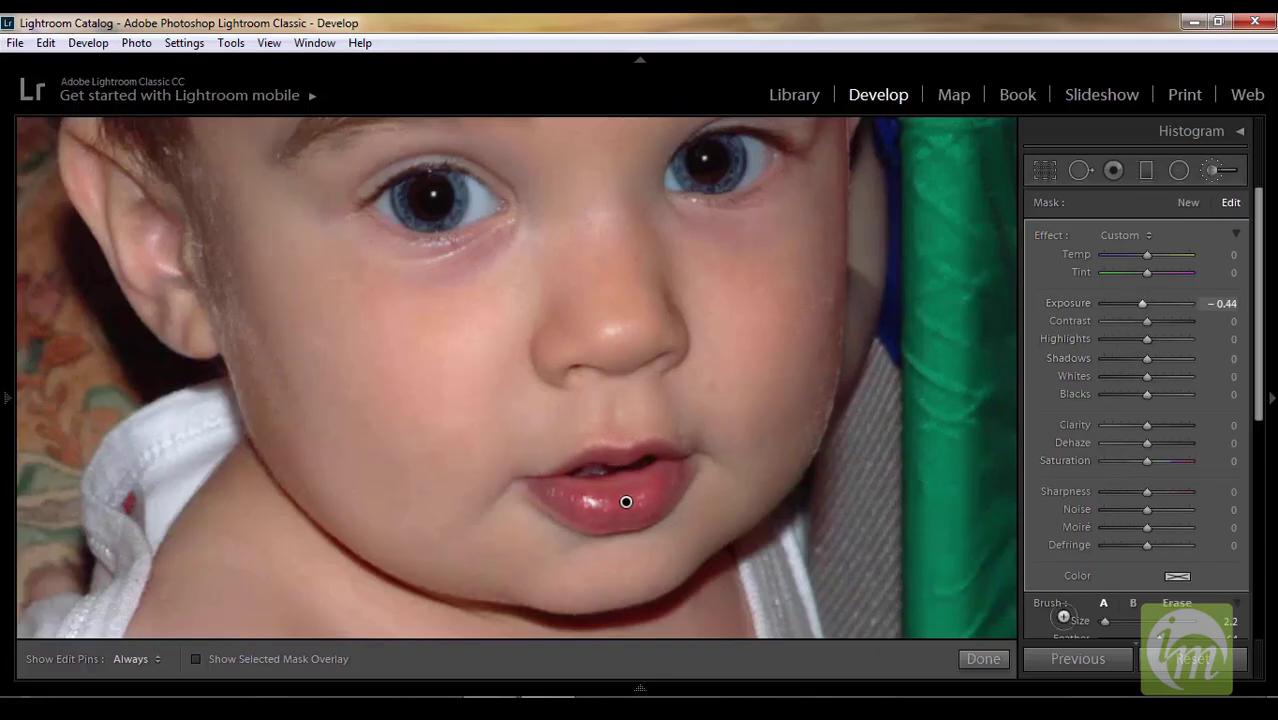
pyautogui.click(983, 658)
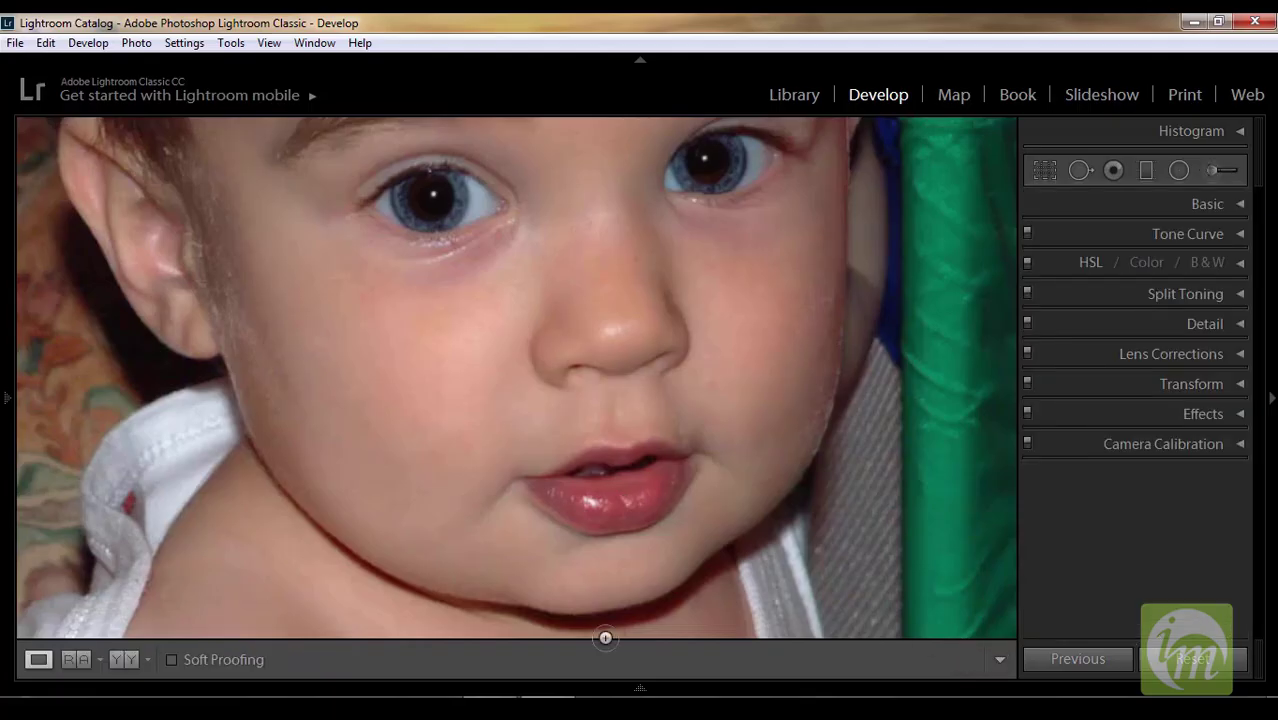
# Step: Compare the whole photo side by side before and after editing, and return to the single-photo view
pyautogui.click(605, 637)
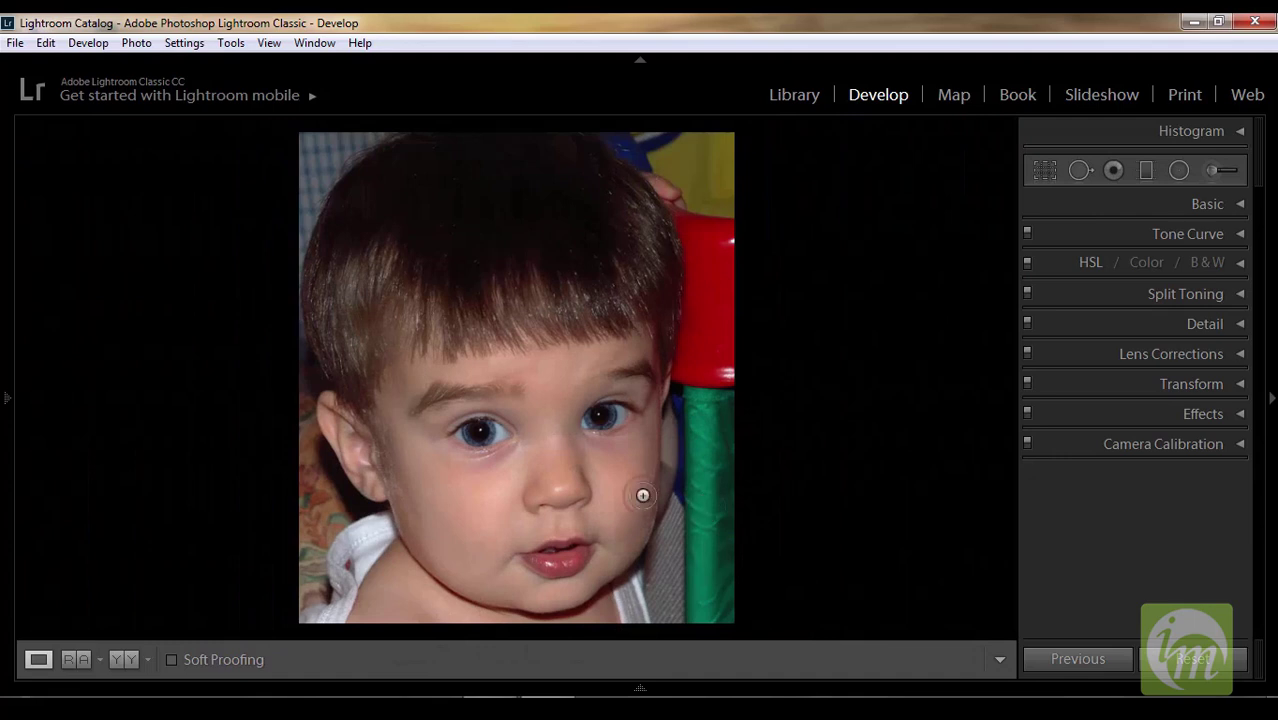
pyautogui.click(131, 658)
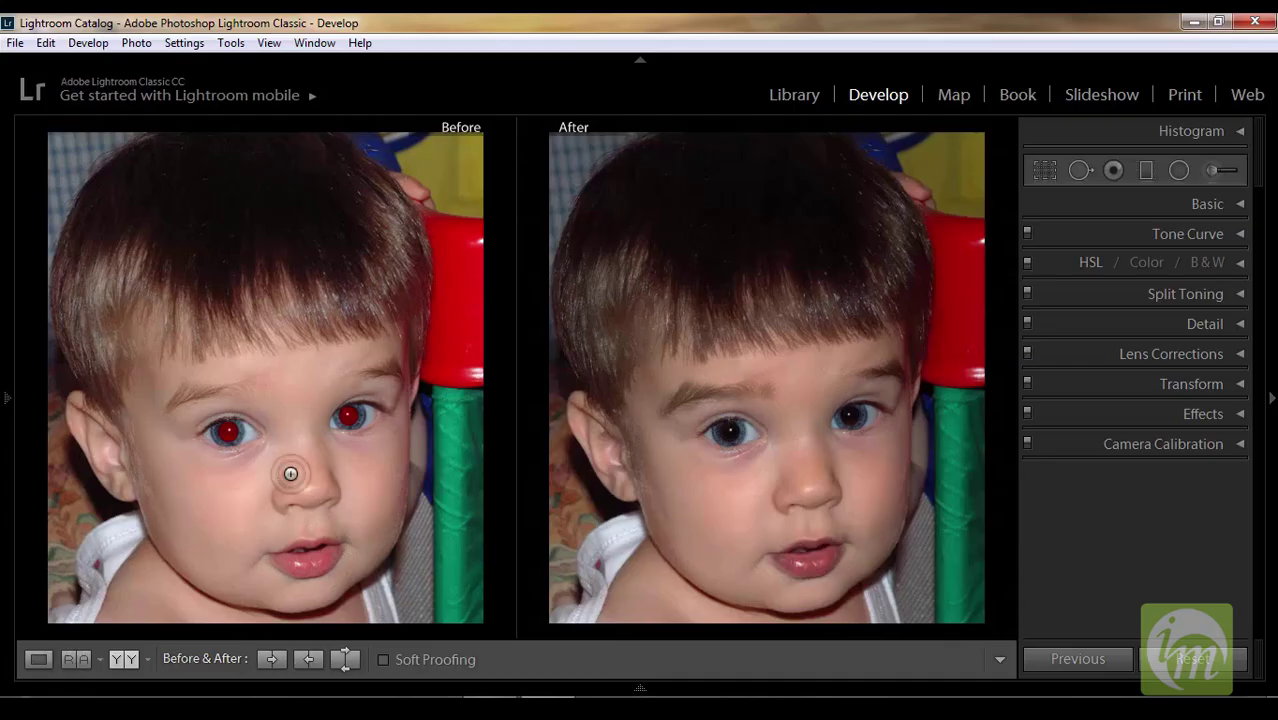
pyautogui.click(38, 659)
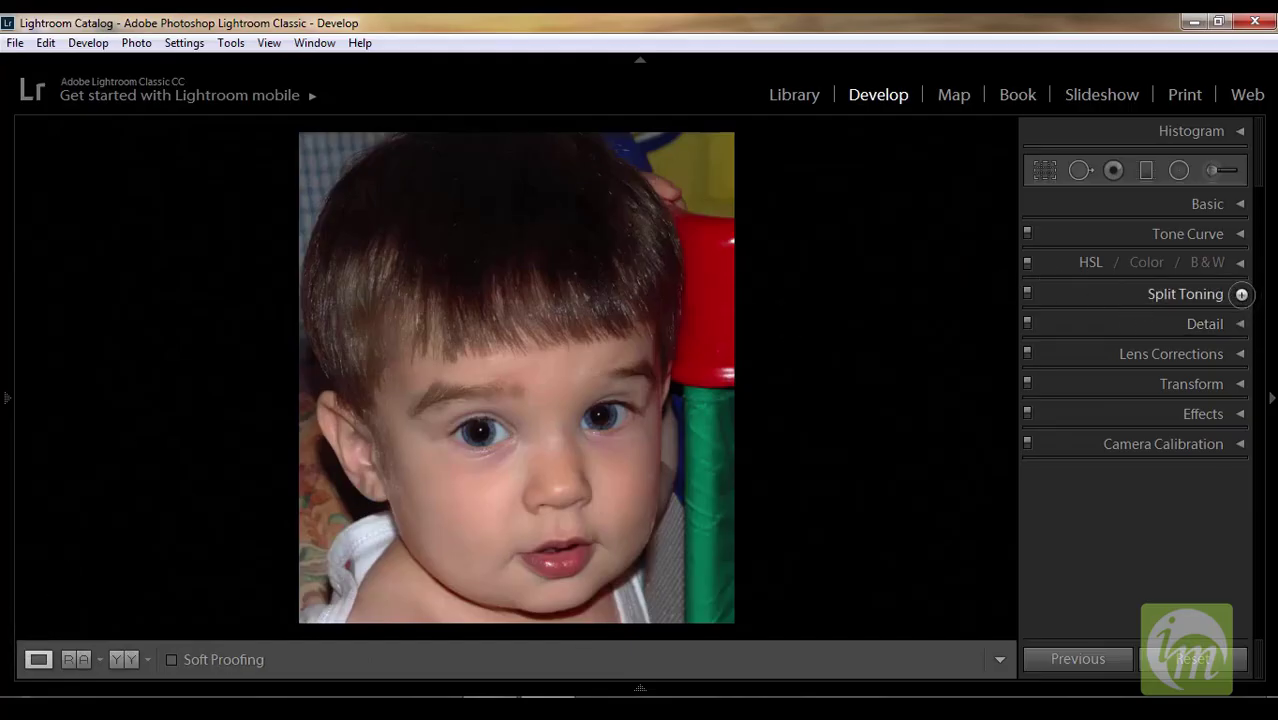
# Step: Set the photo's tone curve to the Medium Contrast point curve
pyautogui.click(1234, 234)
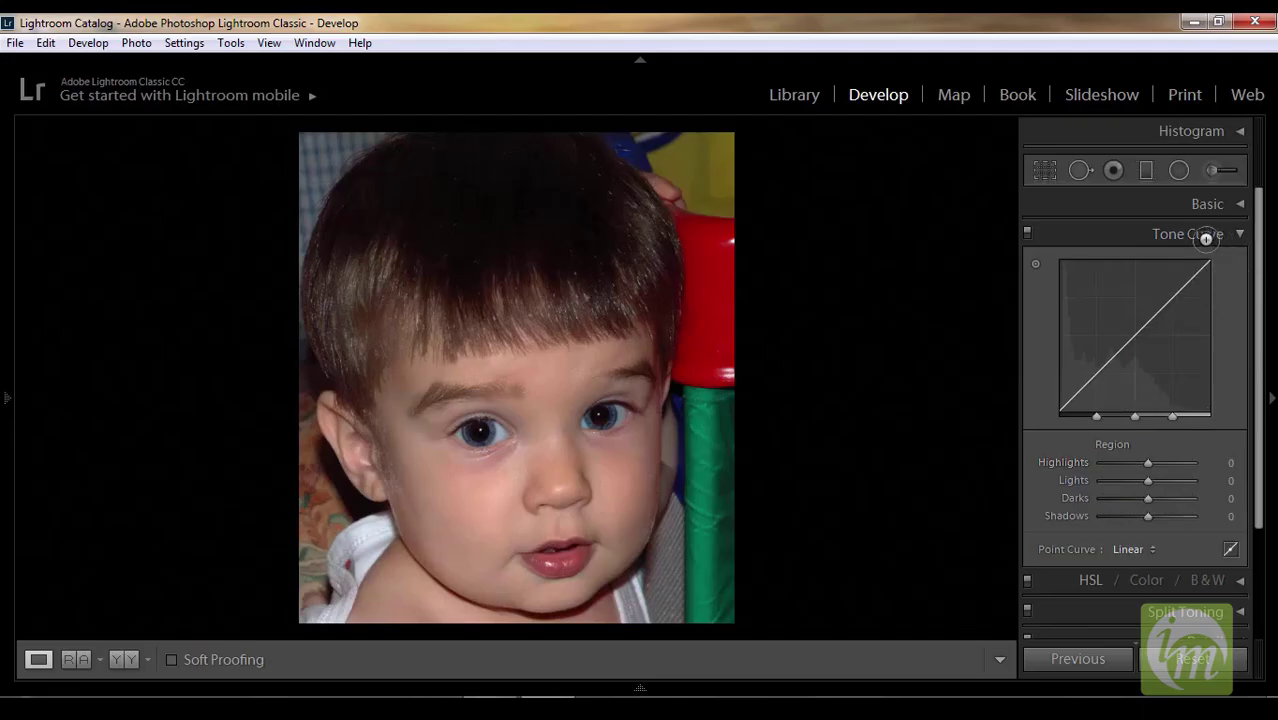
pyautogui.moveTo(1257, 420); pyautogui.dragTo(1164, 497)
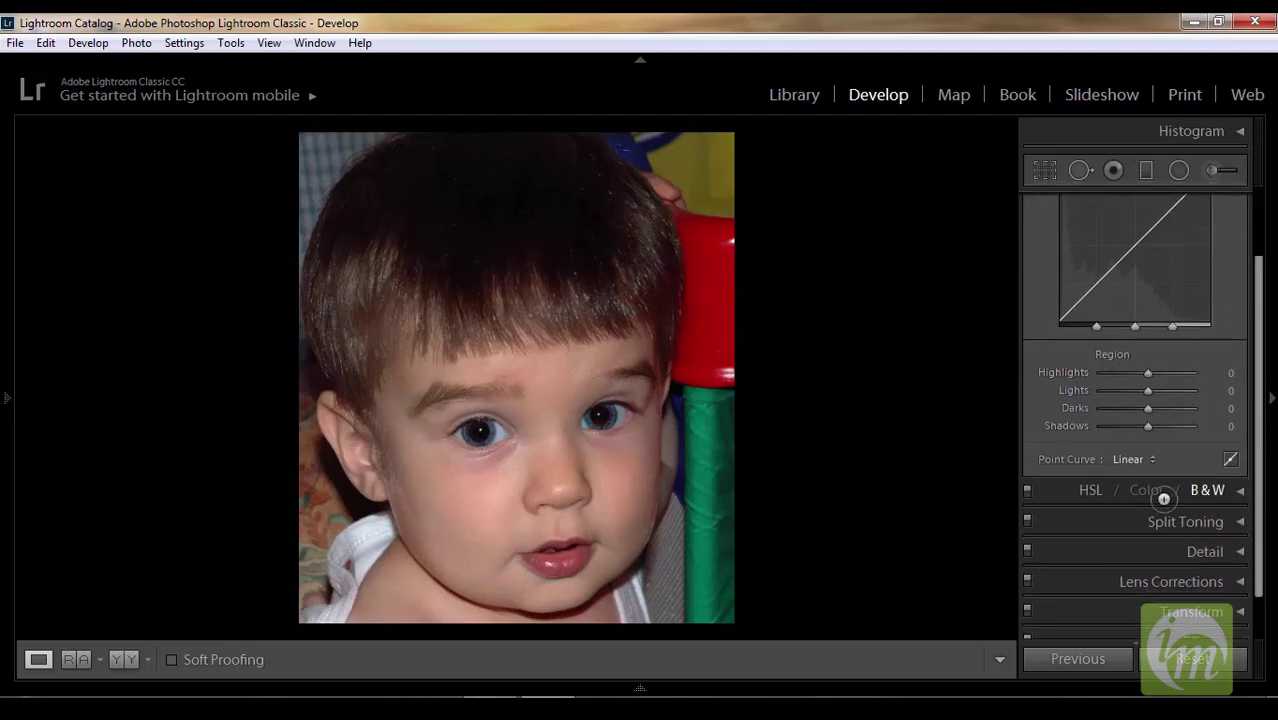
pyautogui.click(1152, 458)
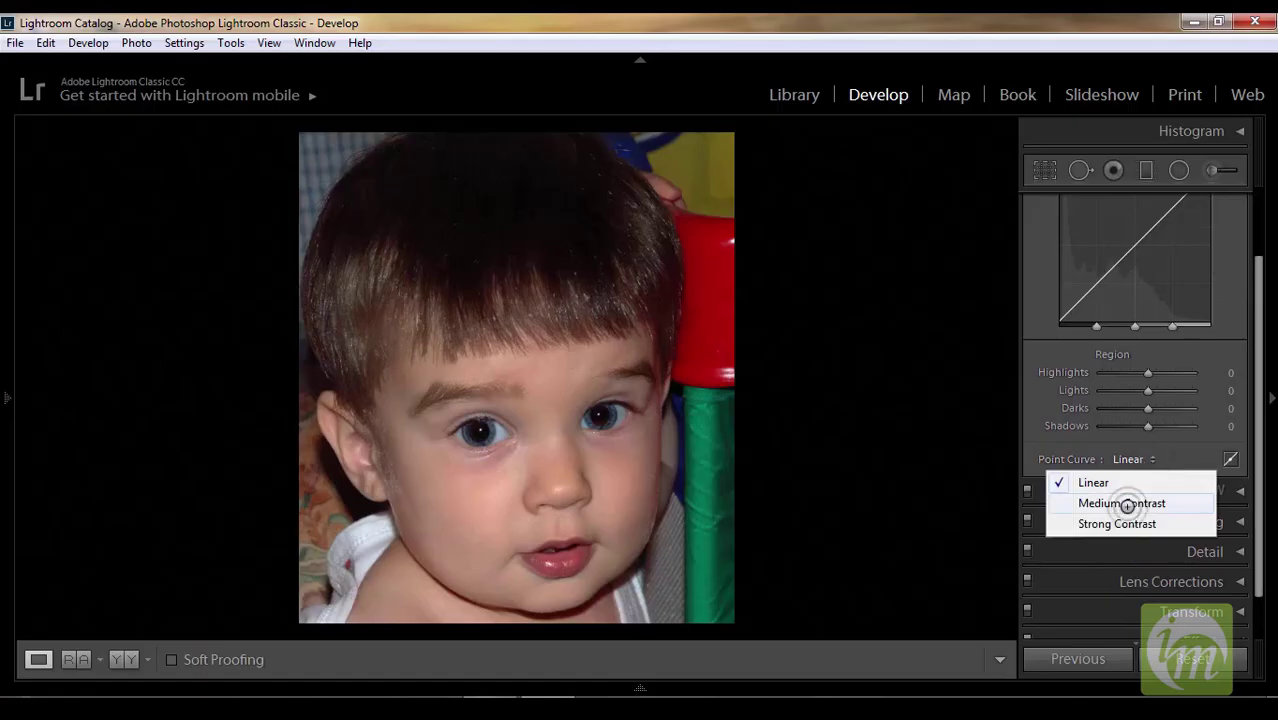
pyautogui.click(1135, 503)
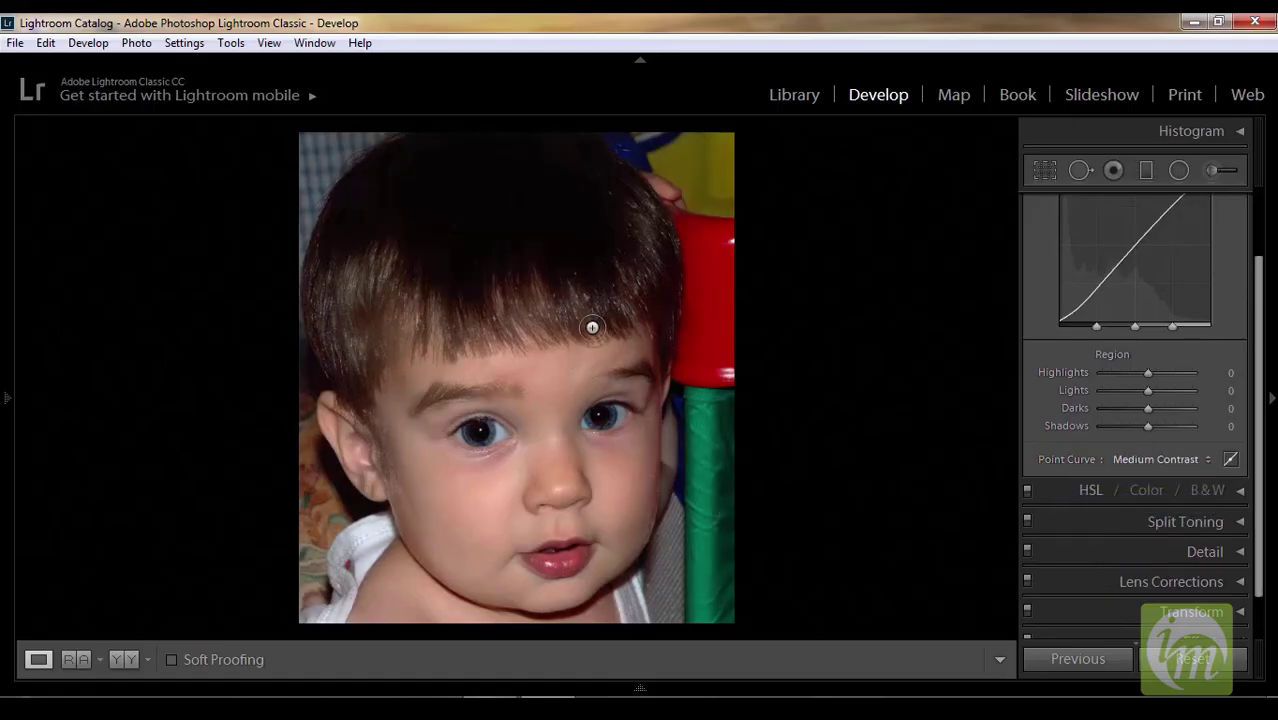
pyautogui.moveTo(1258, 300); pyautogui.dragTo(1270, 228)
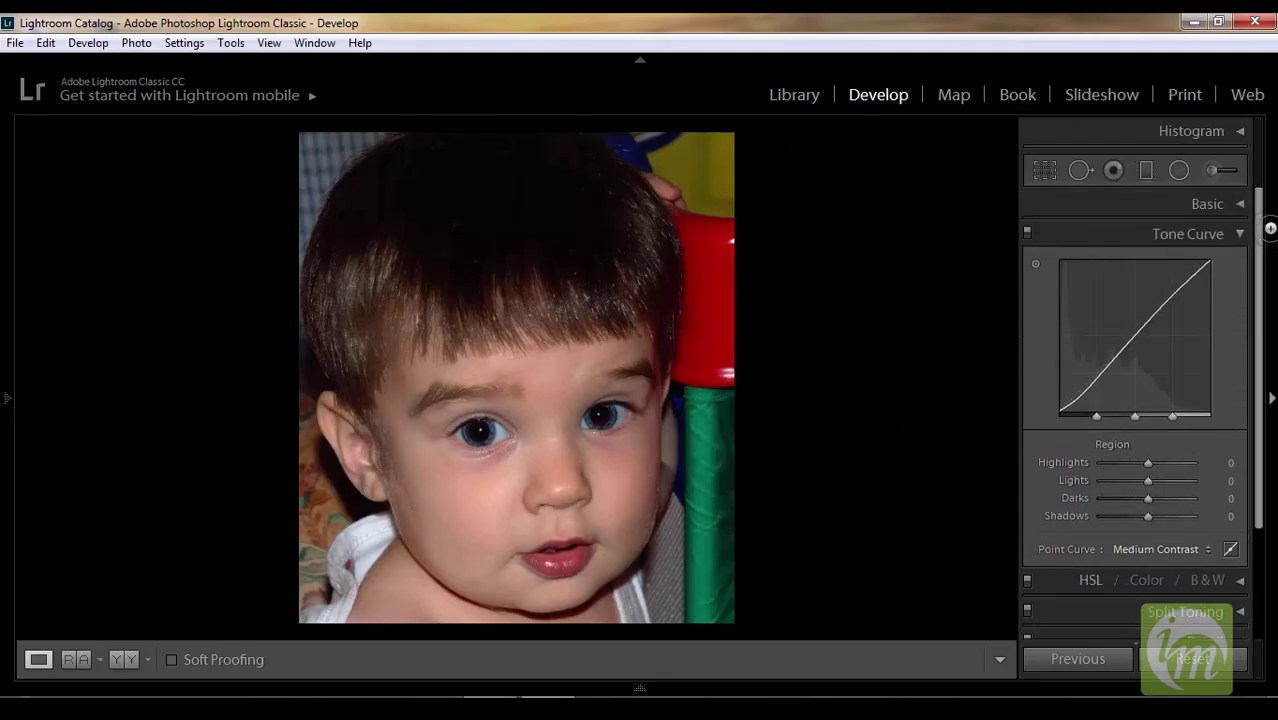
pyautogui.click(1236, 235)
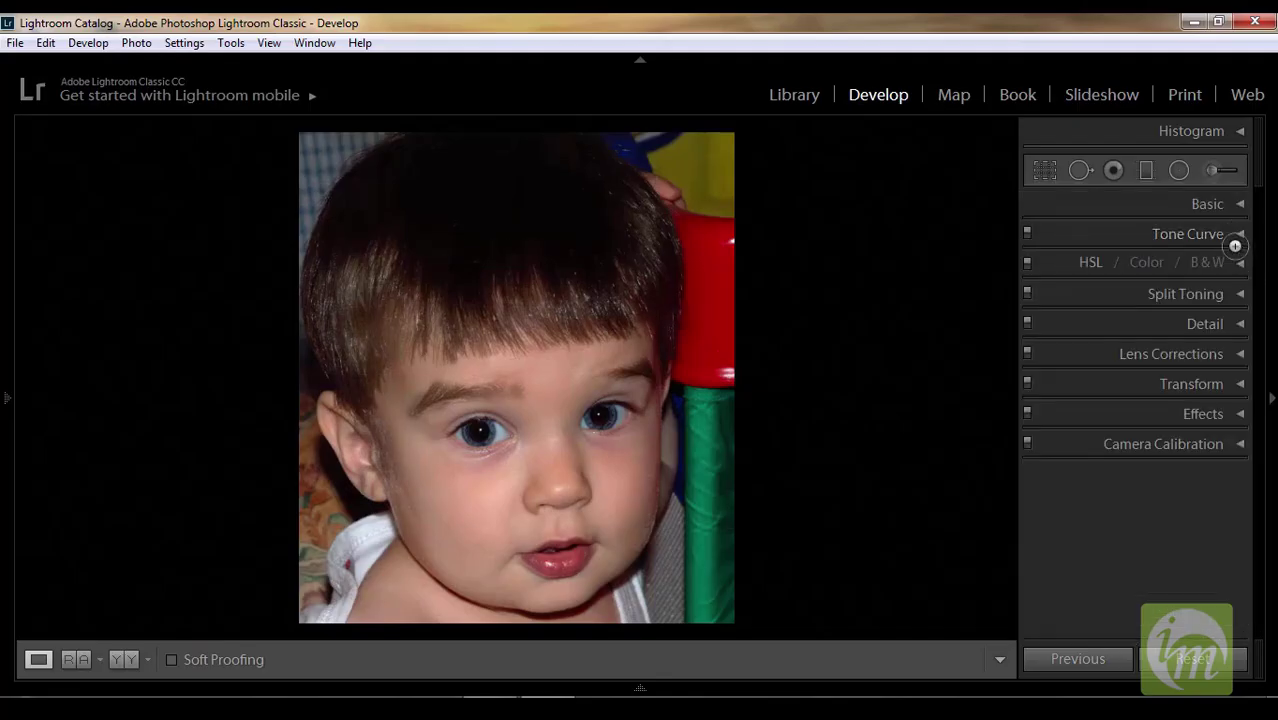
# Step: Darken the photo's edges with a Highlight Priority post-crop vignette at Amount -62
pyautogui.click(1218, 413)
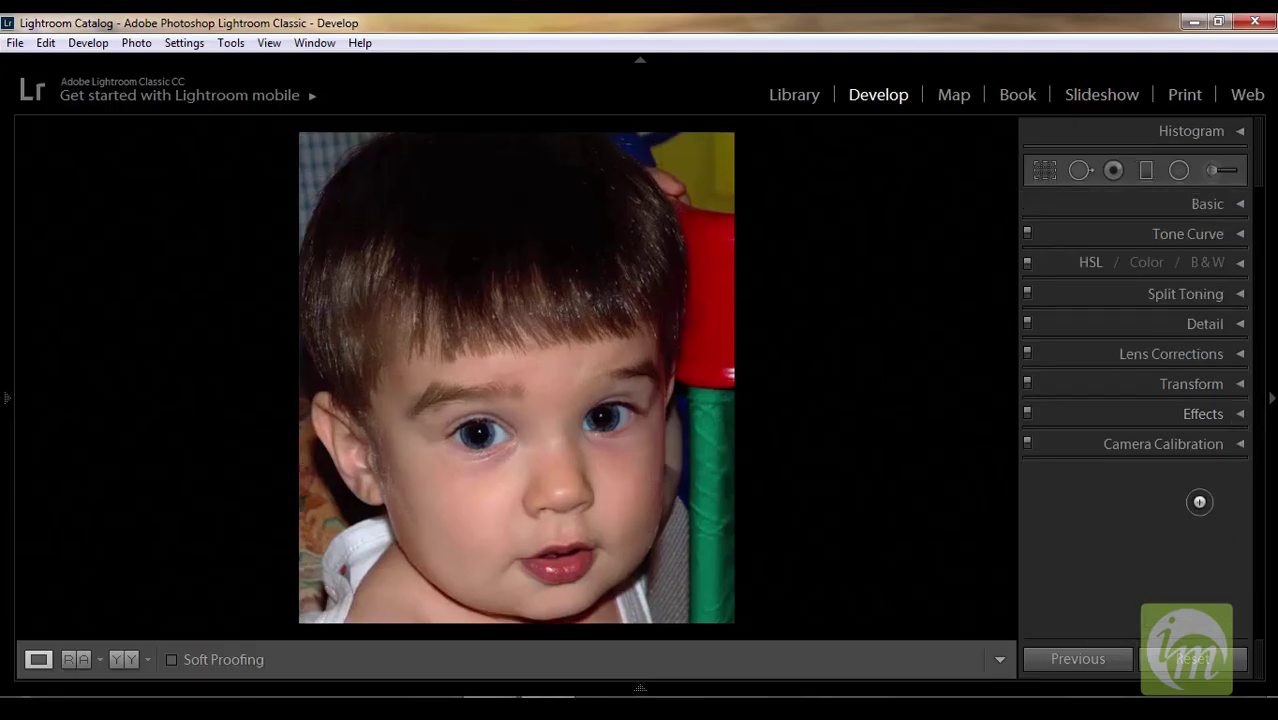
pyautogui.click(1233, 412)
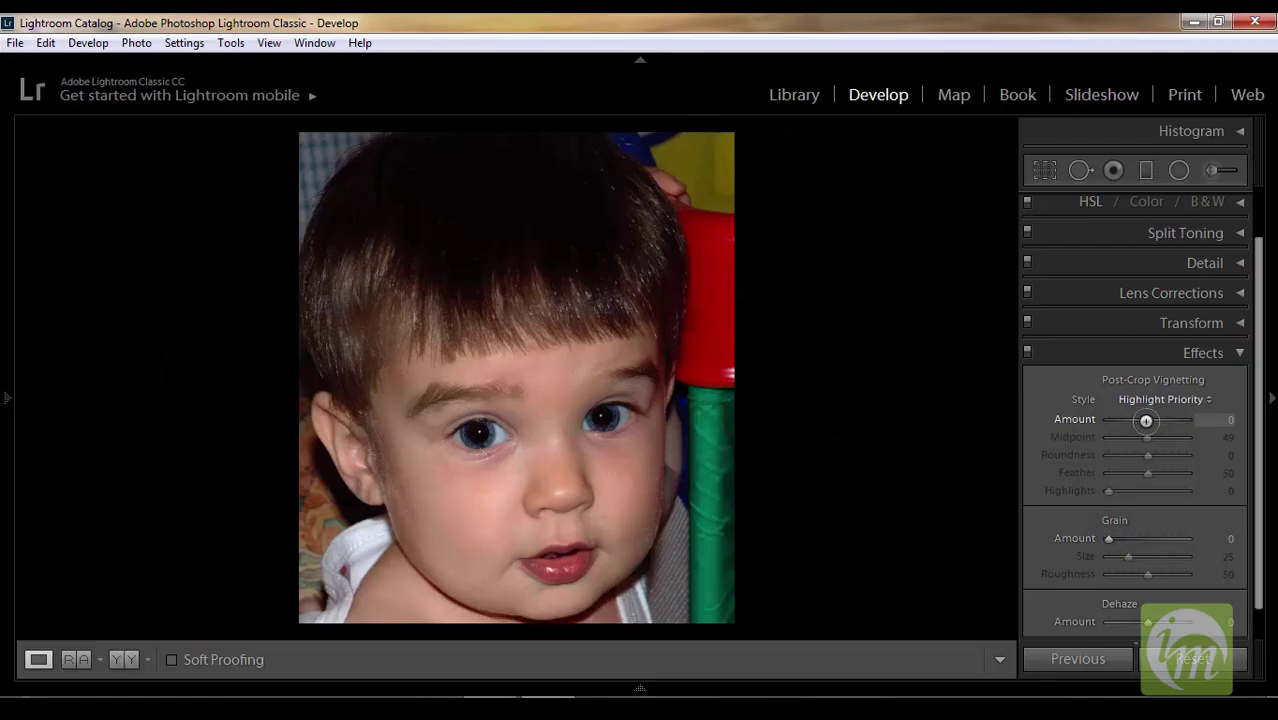
pyautogui.moveTo(1145, 420); pyautogui.dragTo(1155, 422)
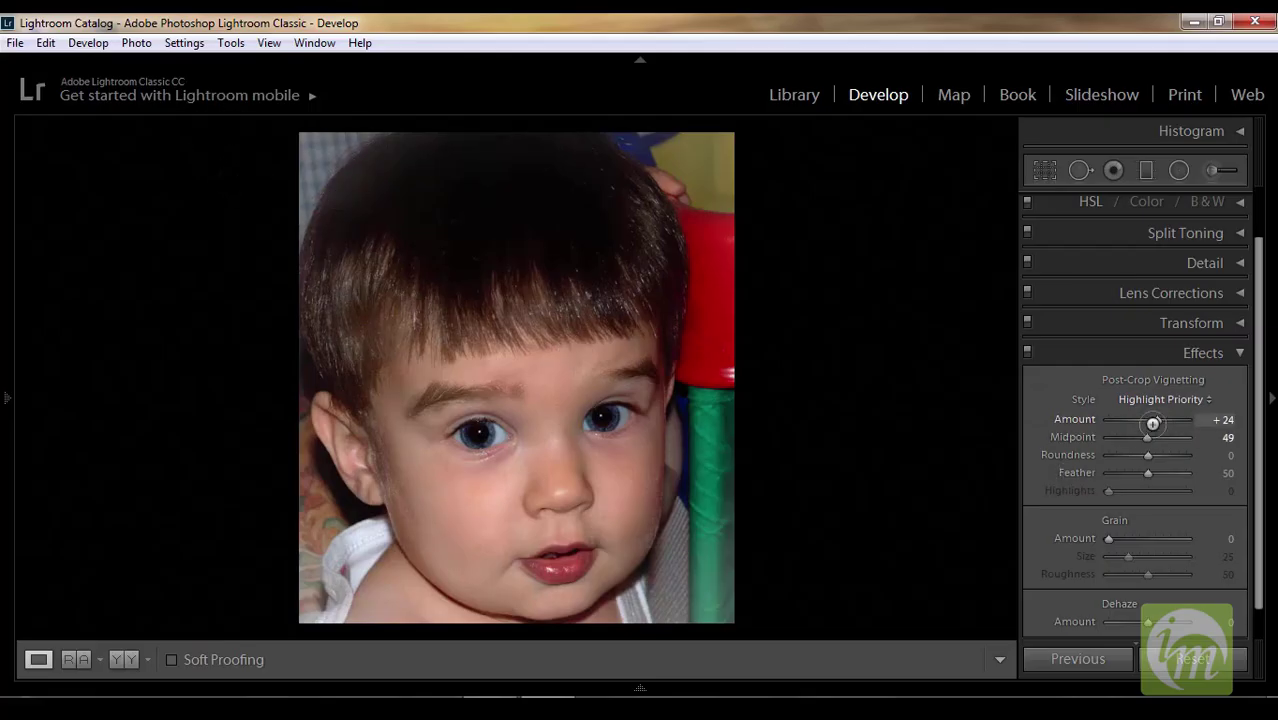
pyautogui.moveTo(1156, 420); pyautogui.dragTo(1123, 420)
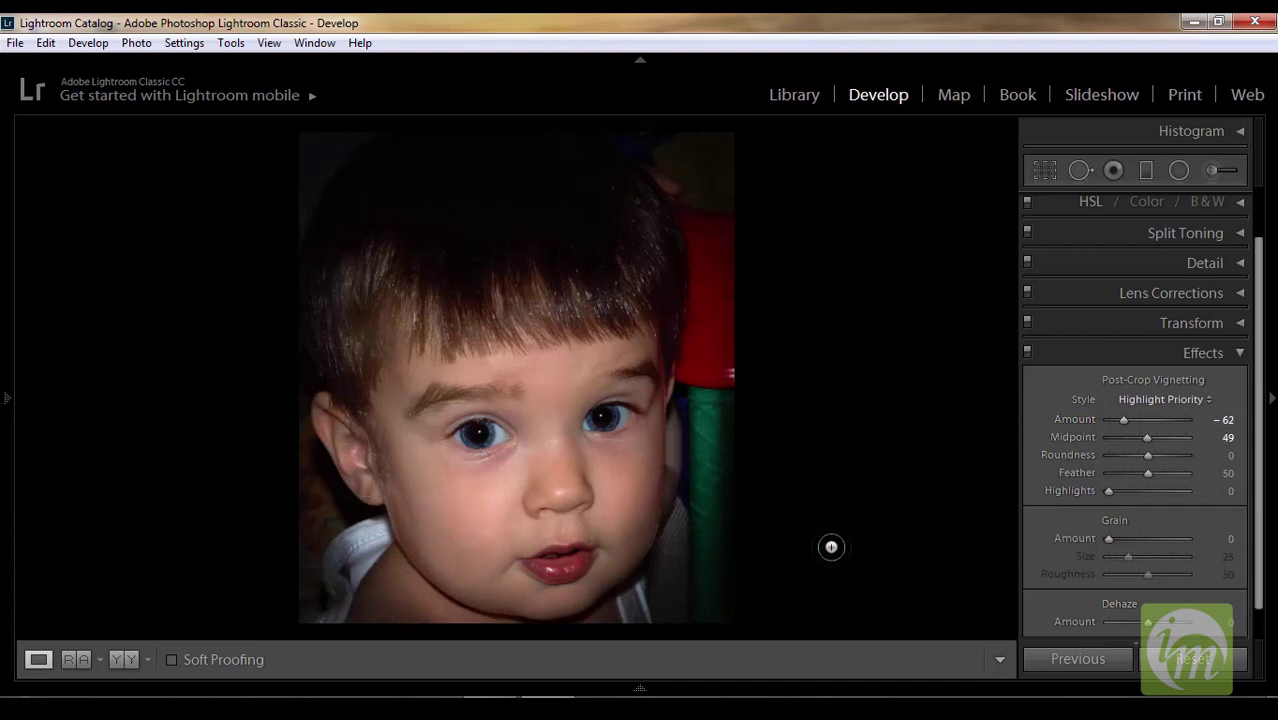
pyautogui.click(1230, 350)
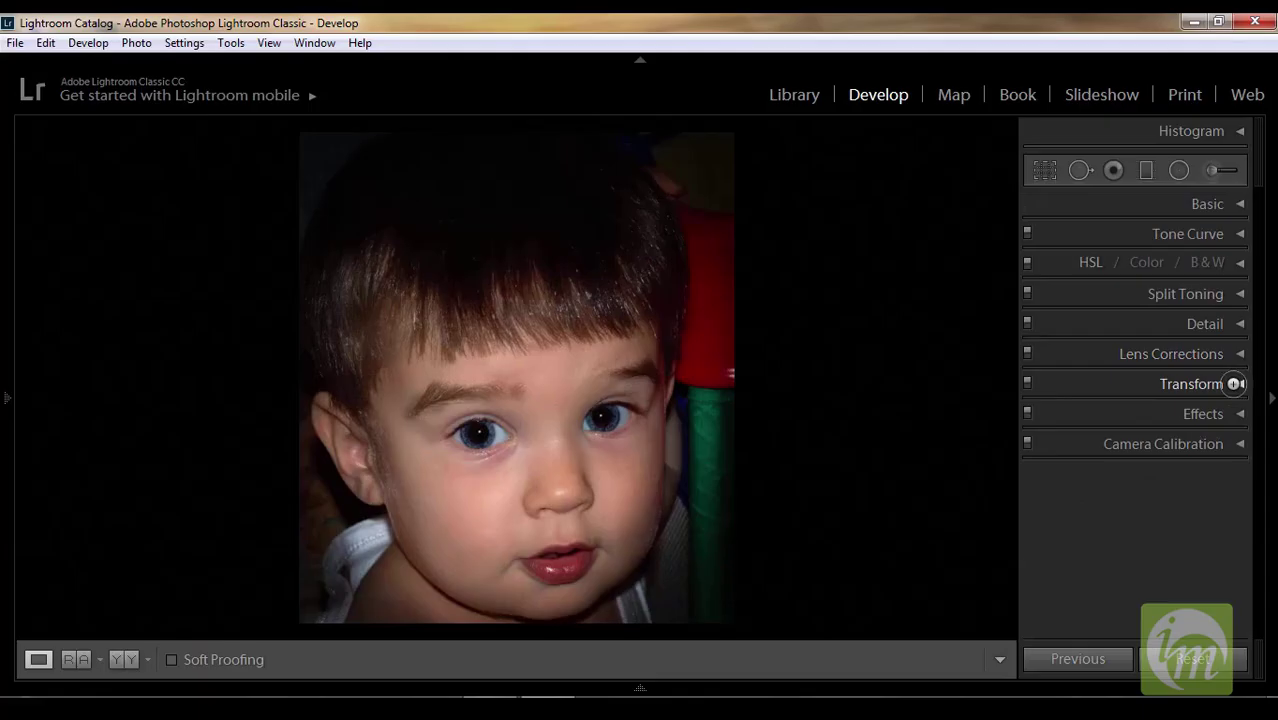
# Step: Set the photo's Horizontal transform to -14 with Constrain Crop enabled
pyautogui.click(1234, 384)
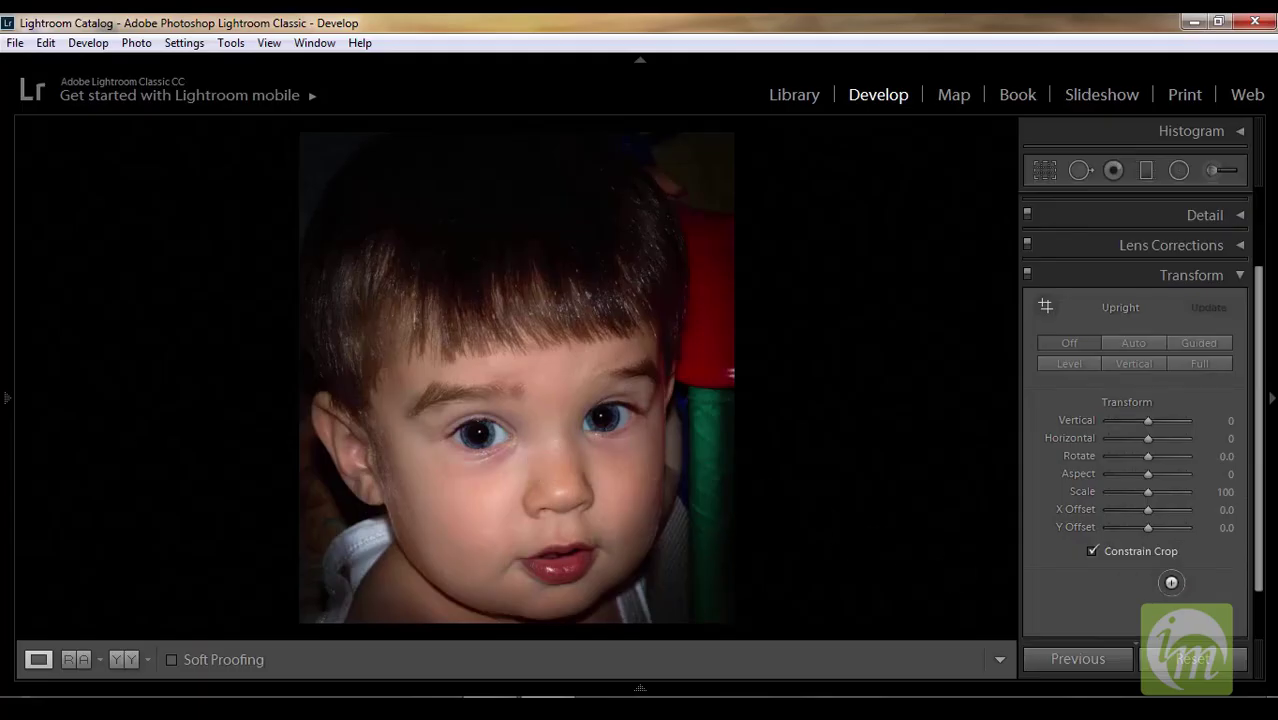
pyautogui.click(1142, 466)
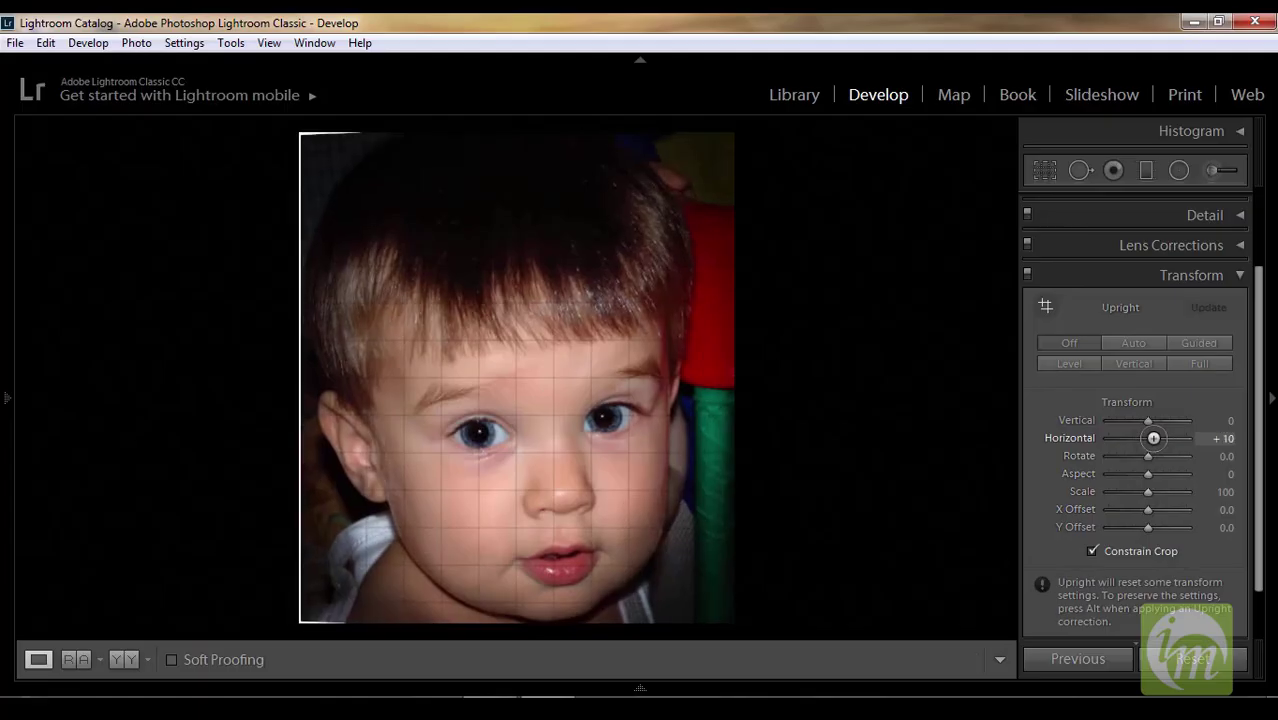
pyautogui.moveTo(1150, 438); pyautogui.dragTo(1144, 438)
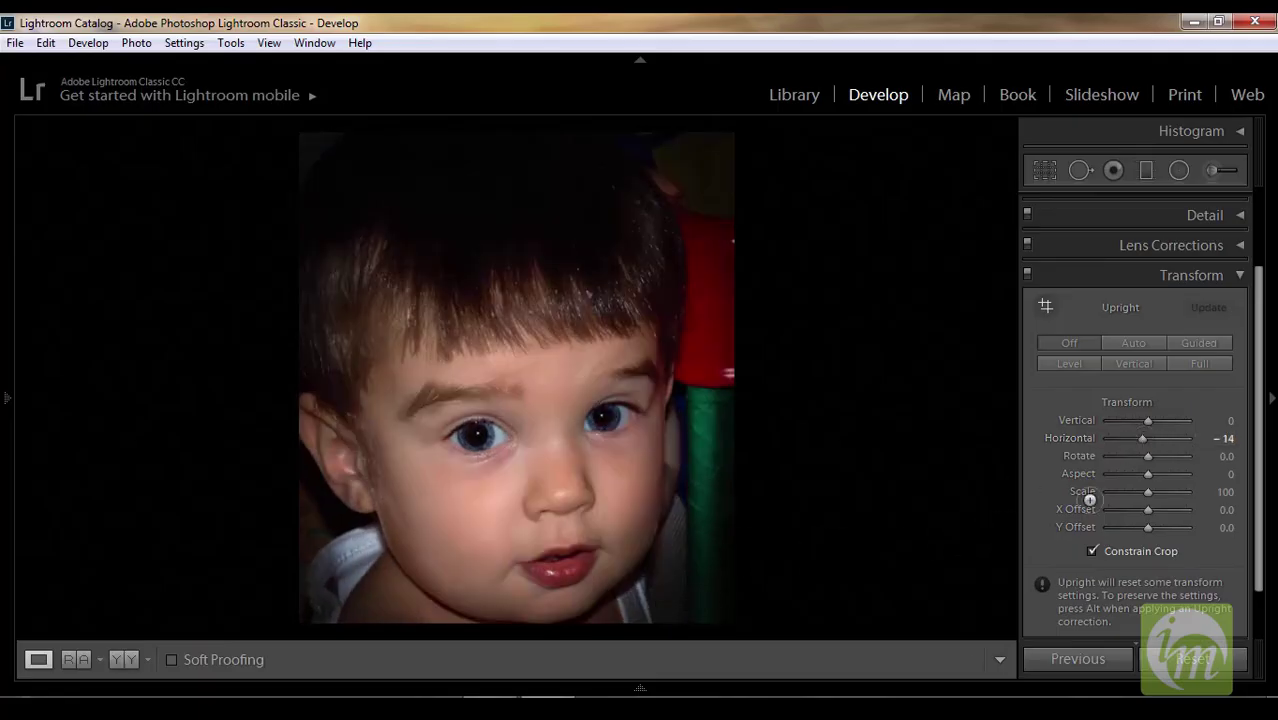
# Step: Try a Vertical transform of -14 on the photo and reset it to 0
pyautogui.moveTo(1148, 420); pyautogui.dragTo(1144, 420)
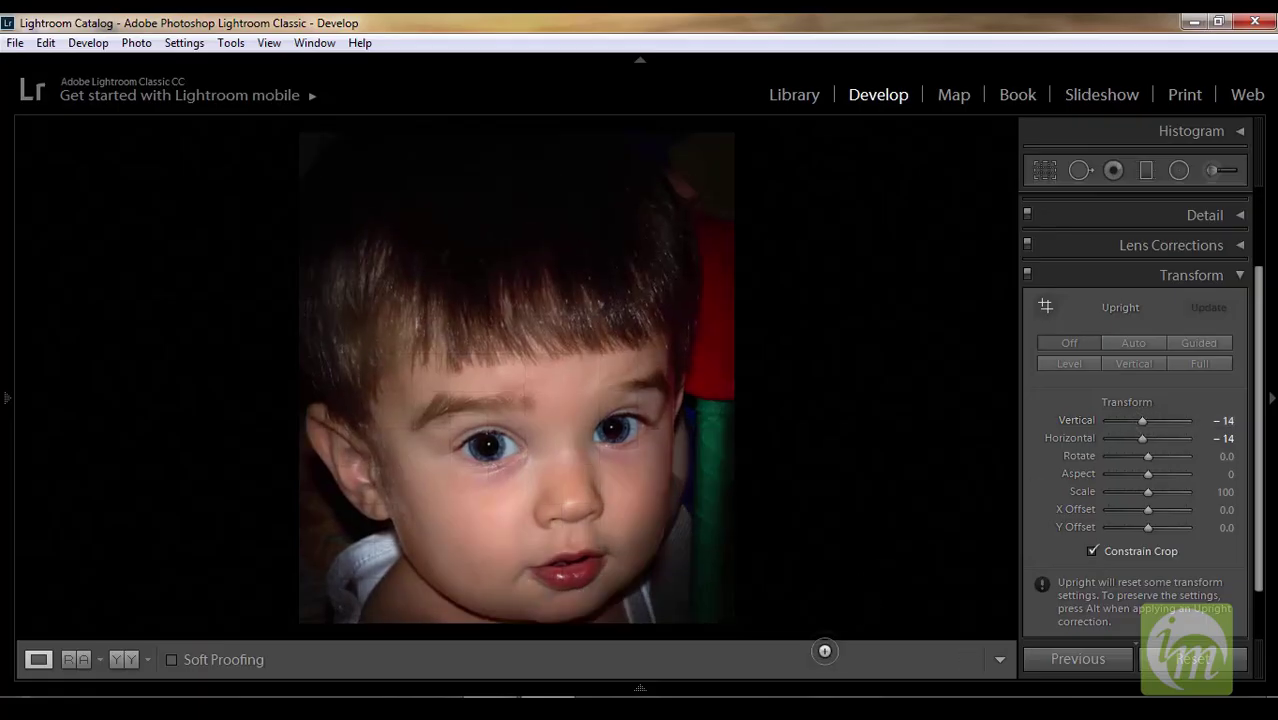
pyautogui.press('F9')
pyautogui.moveTo(1141, 424); pyautogui.dragTo(1141, 425)
pyautogui.doubleClick(1141, 422)
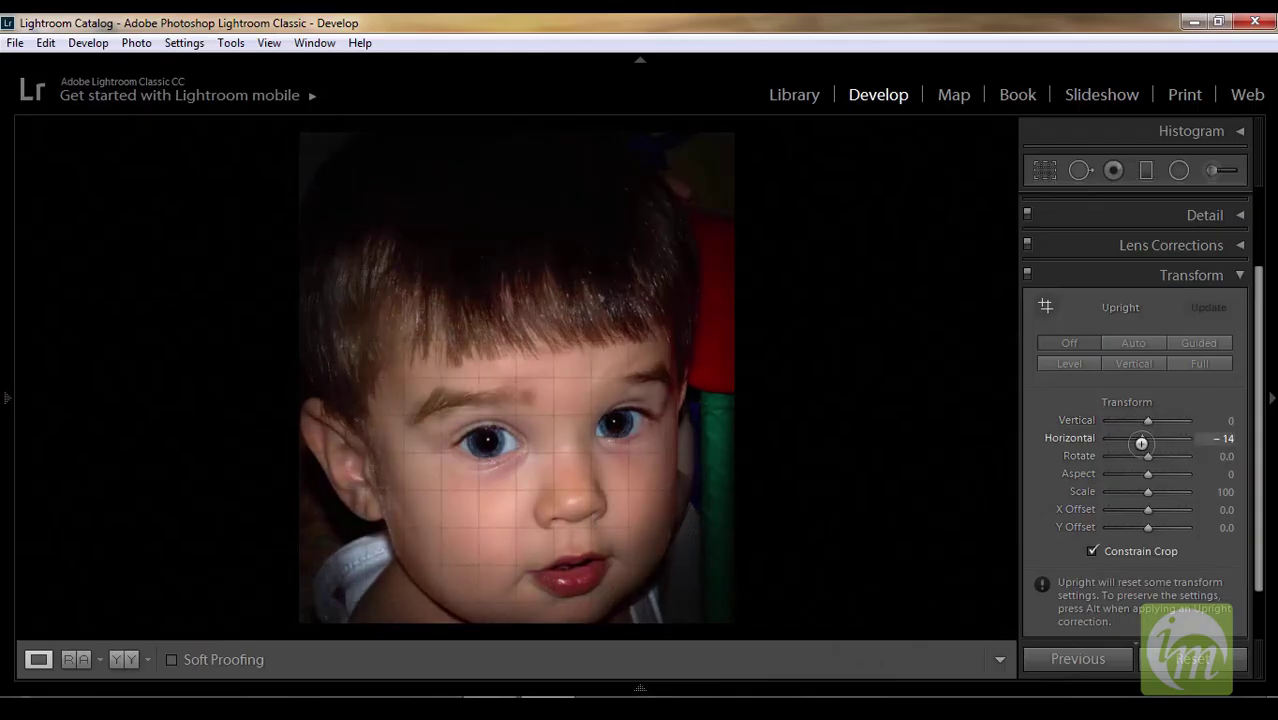
pyautogui.click(640, 688)
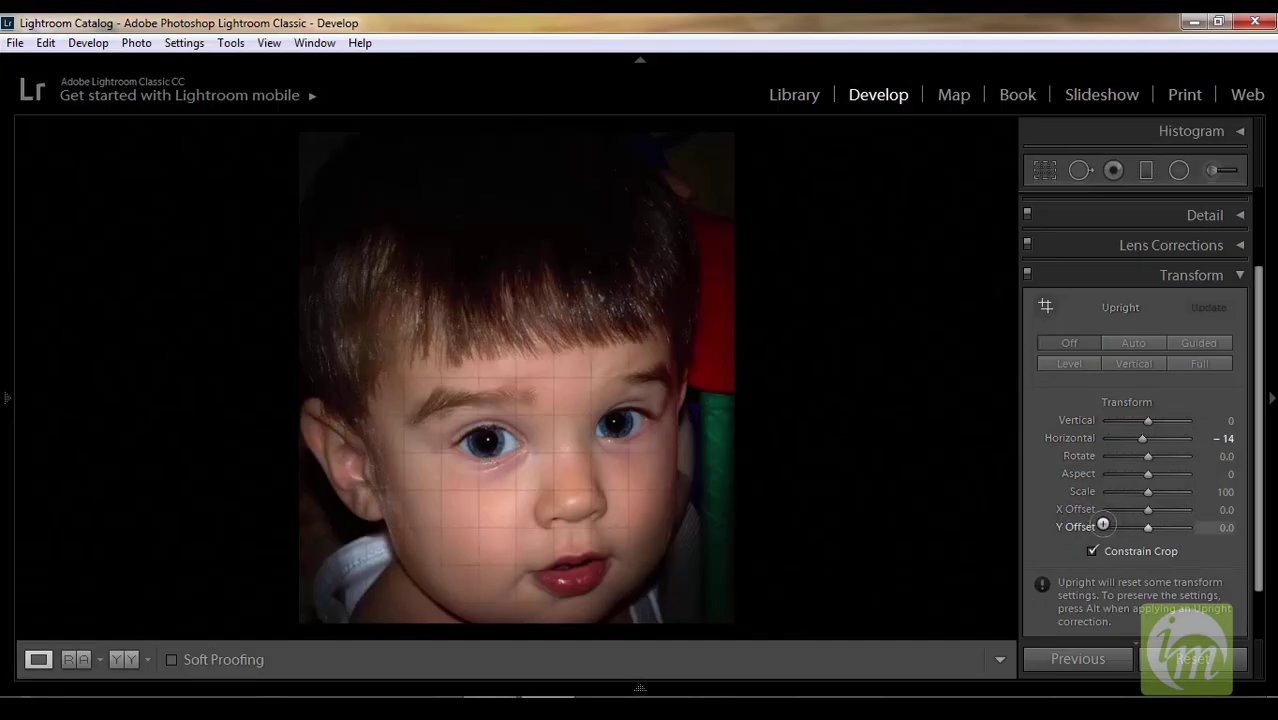
pyautogui.click(1236, 274)
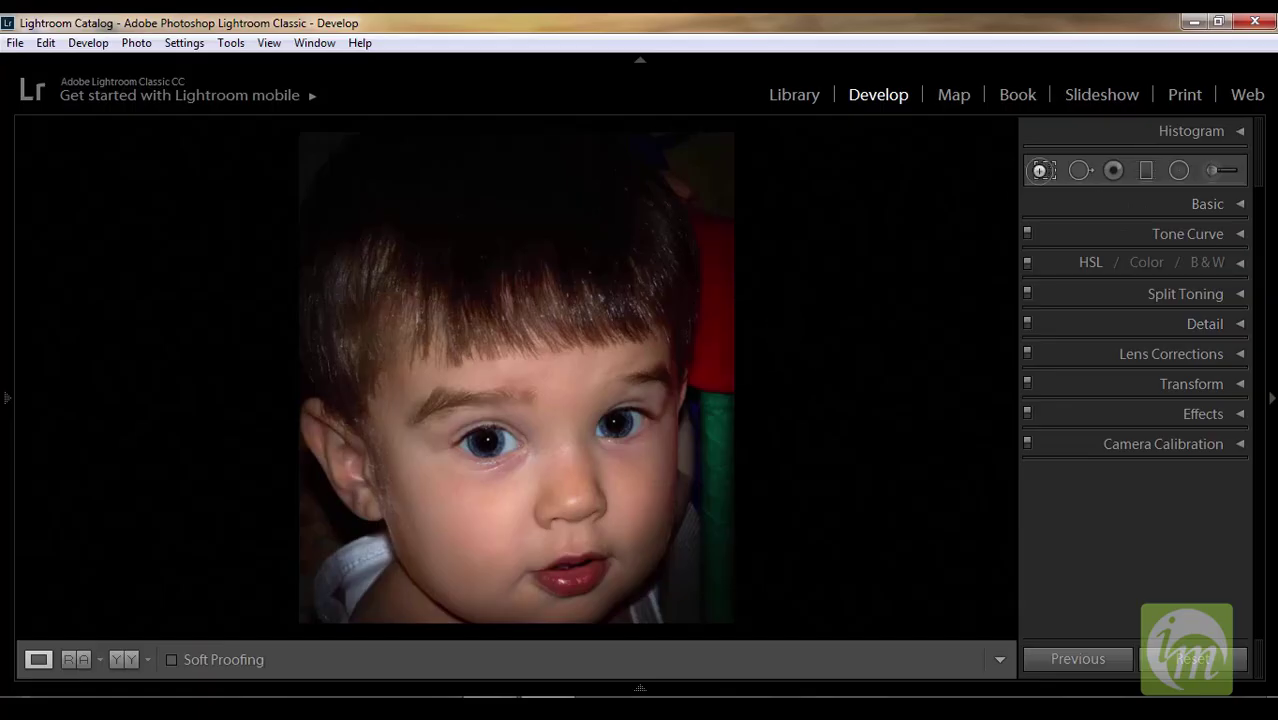
# Step: Crop the photo slightly inward at its right edge, extend the crop's upper and lower edges, and show the before and after versions side by side
pyautogui.click(1044, 170)
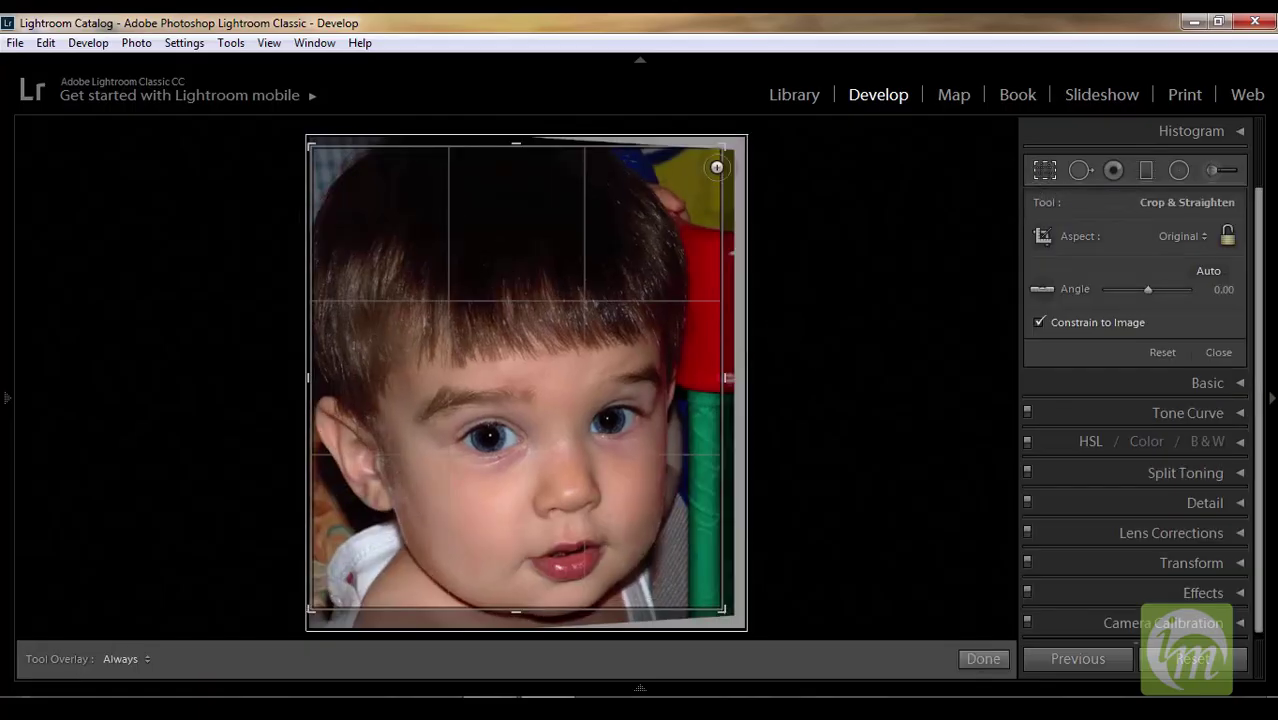
pyautogui.moveTo(725, 146); pyautogui.dragTo(715, 146)
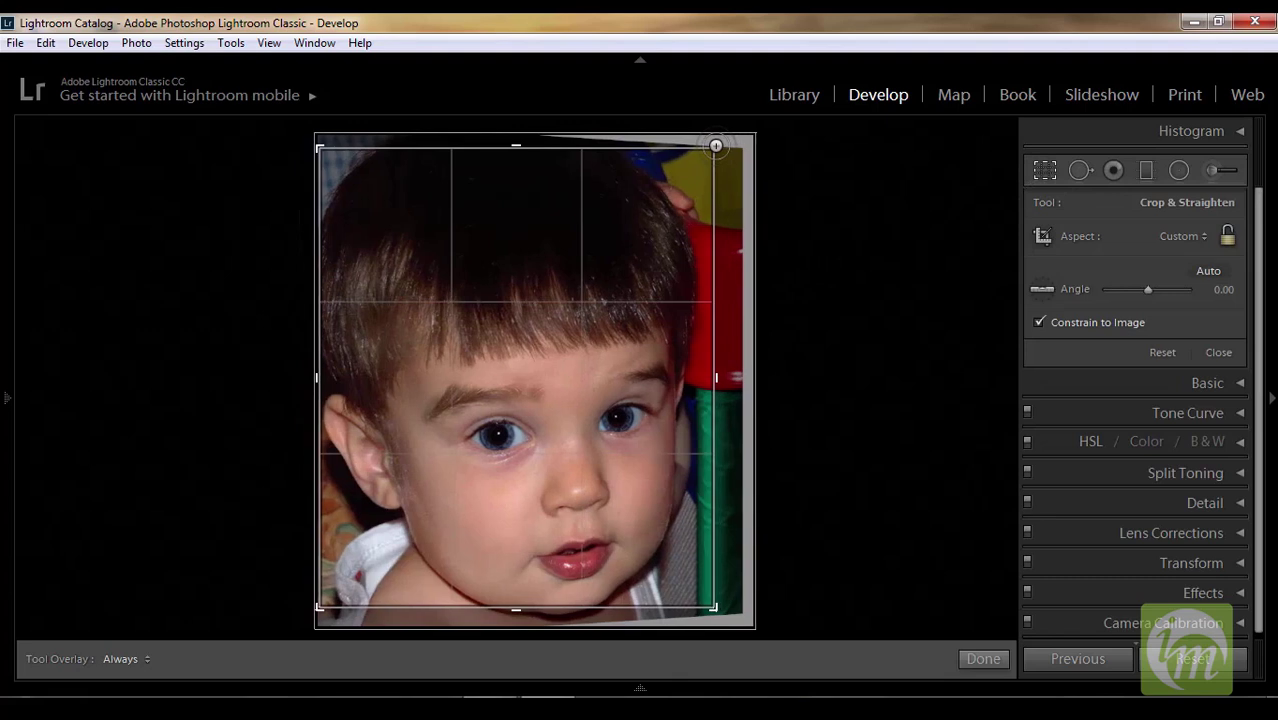
pyautogui.moveTo(516, 145); pyautogui.dragTo(516, 141)
pyautogui.moveTo(519, 607); pyautogui.dragTo(521, 619)
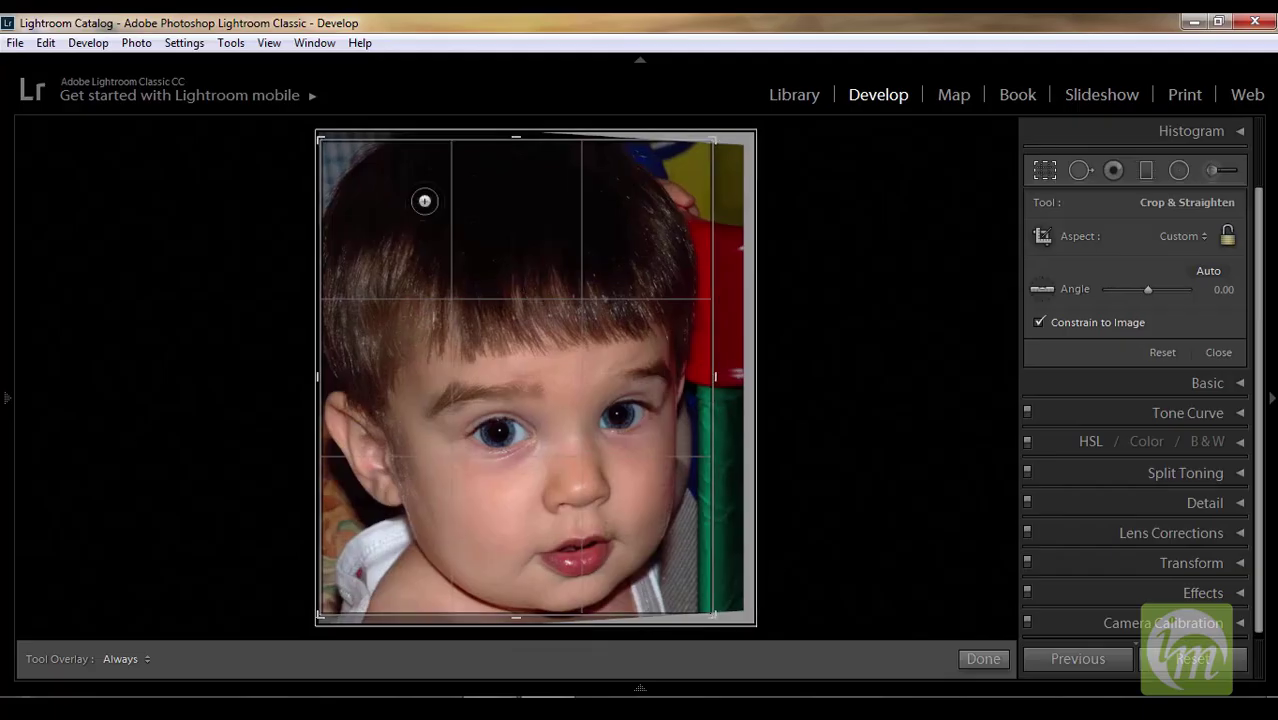
pyautogui.click(983, 659)
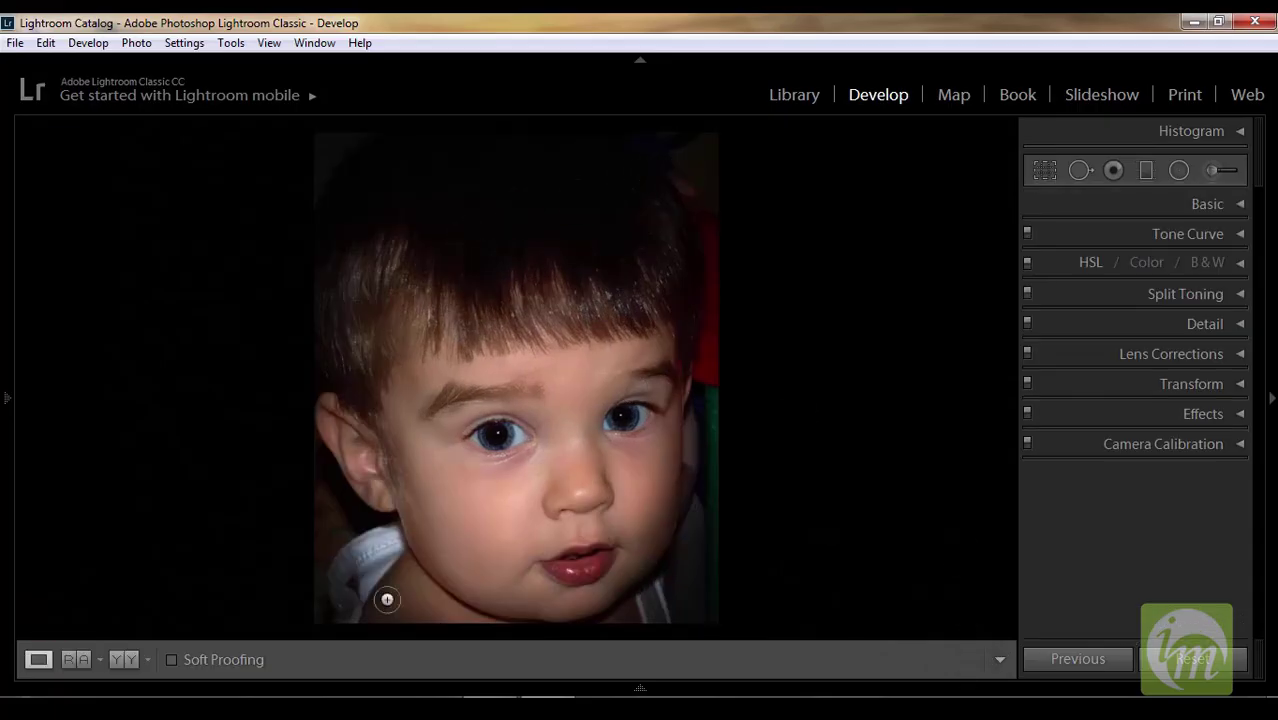
pyautogui.click(121, 660)
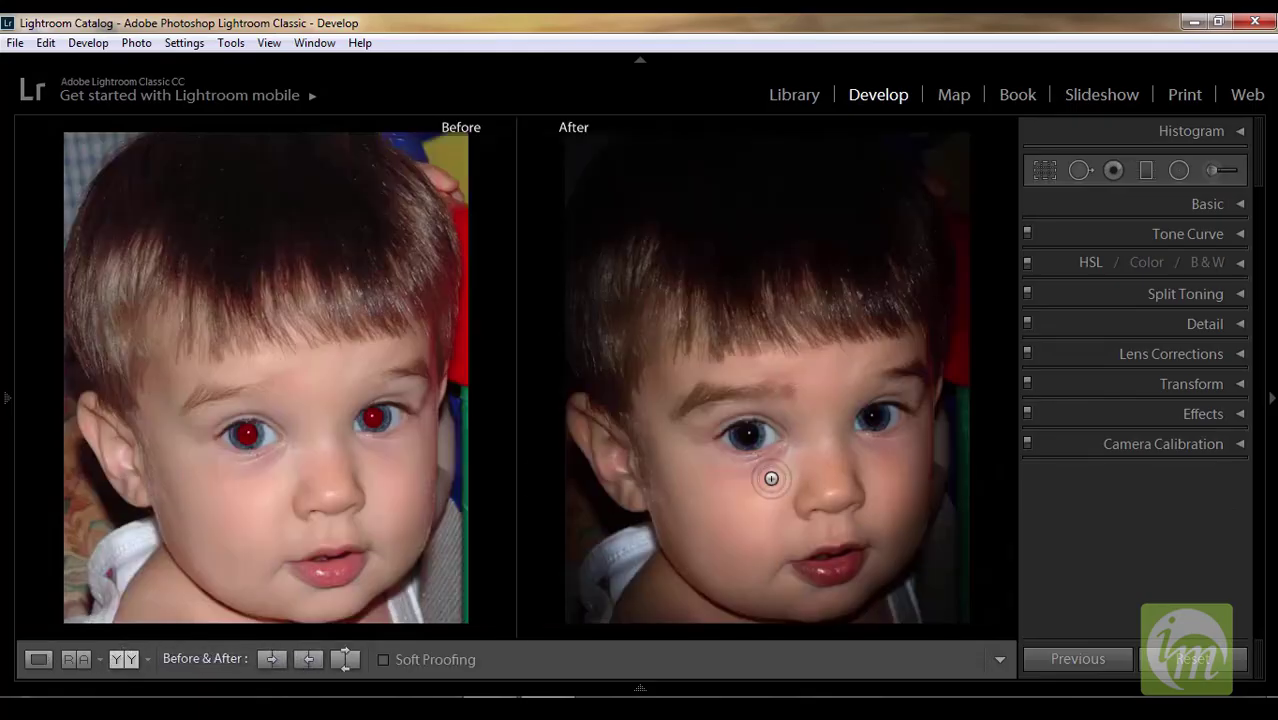